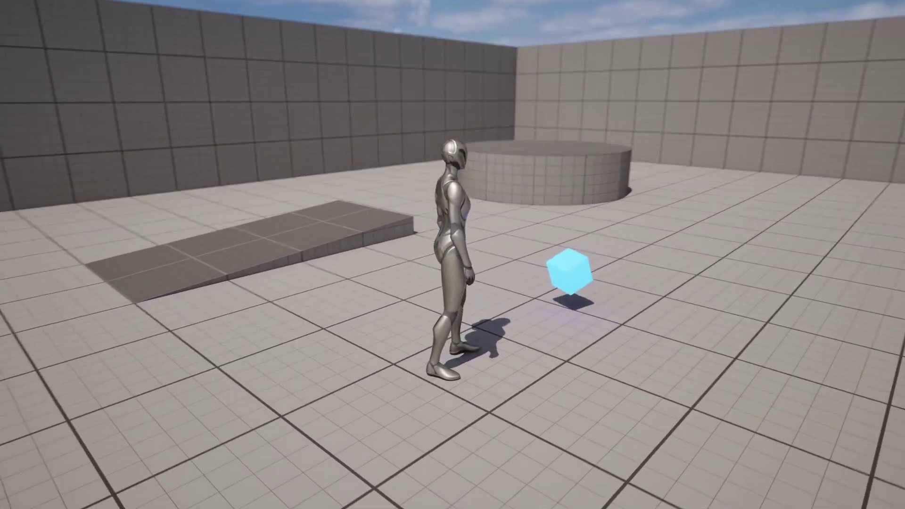
key(w)
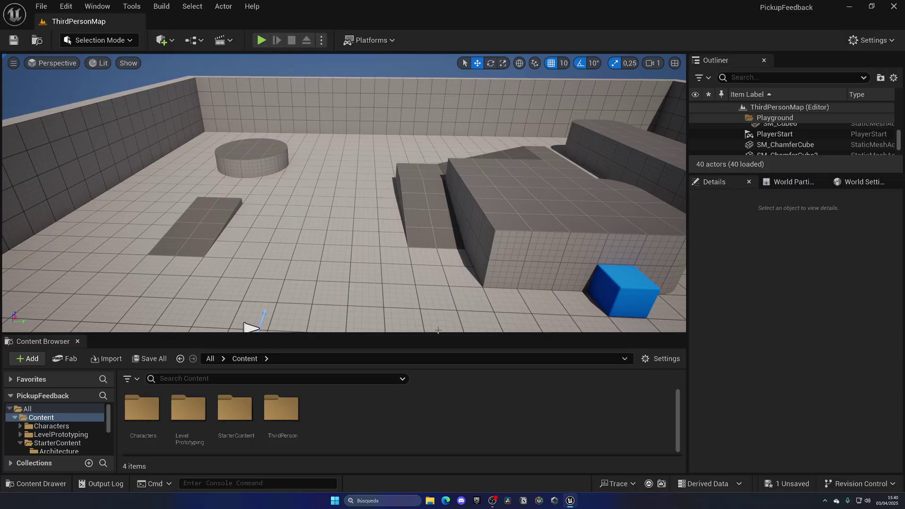
- Create an Actor Blueprint class named BP_Pickup in the Content folder and open it for editing
right_click(395, 399)
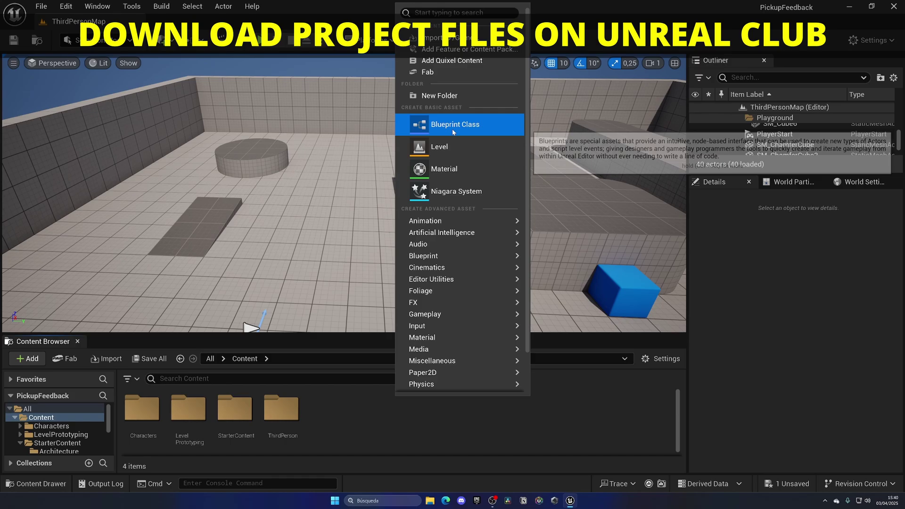
click(452, 127)
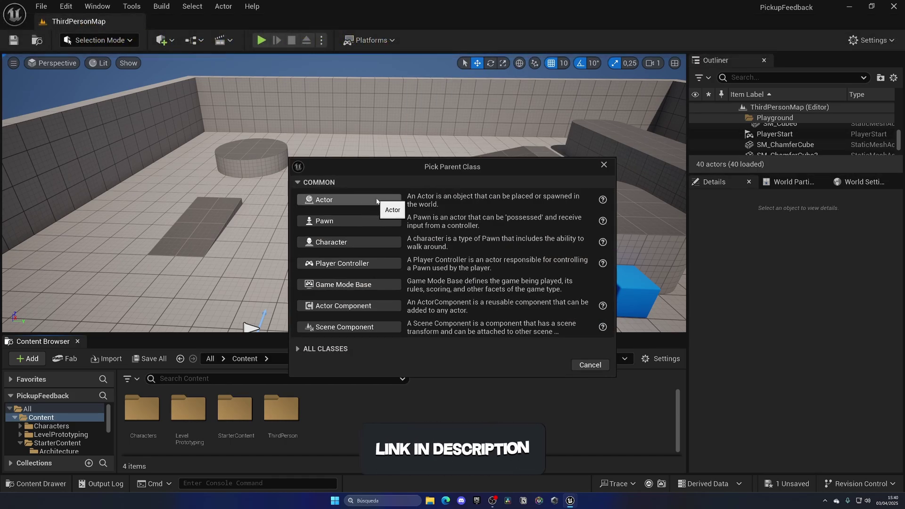
click(377, 200)
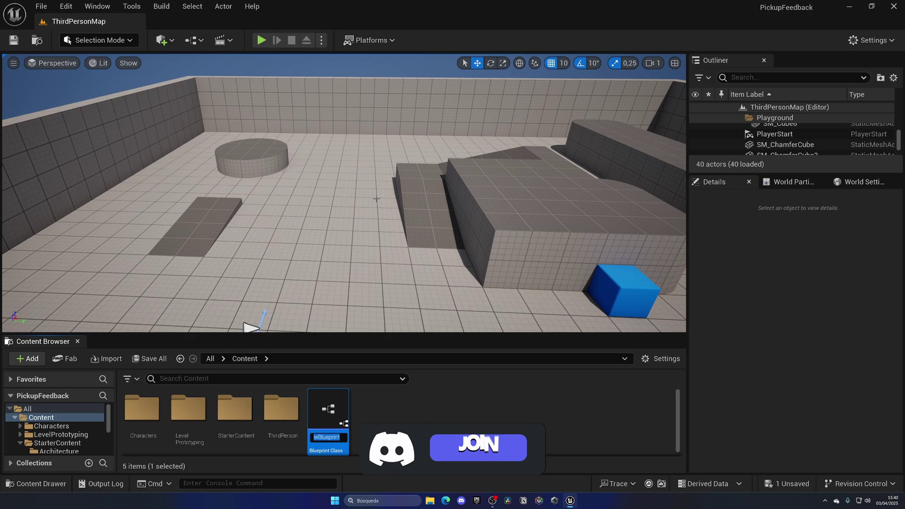
text(BP_Pi)
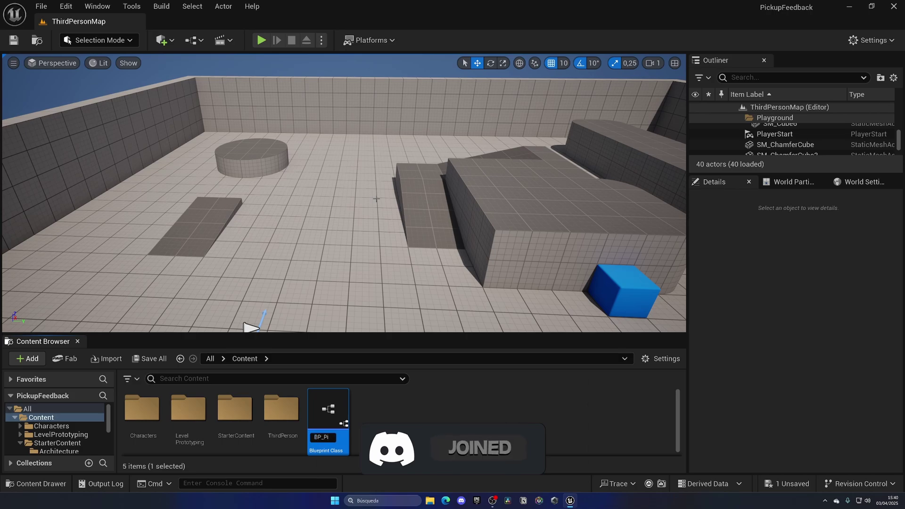
text(ckup)
key(Return)
key(Return)
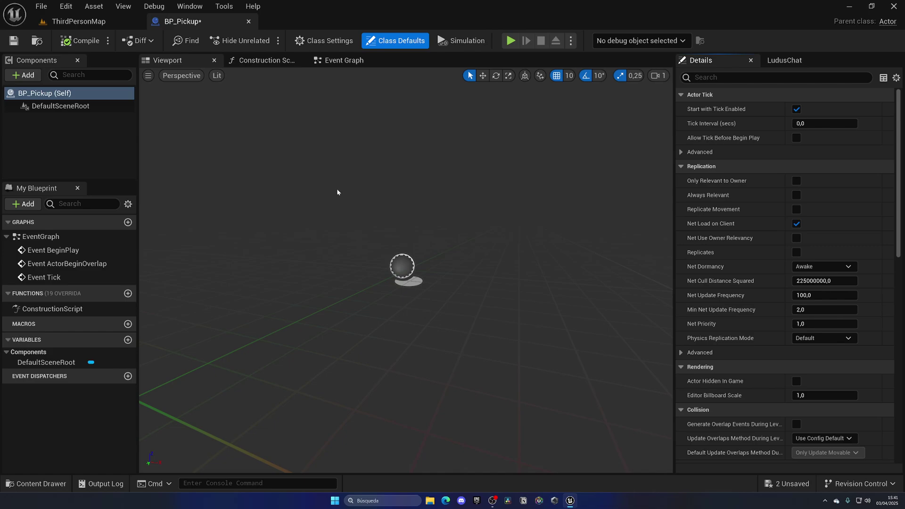
- Save the blueprint and add a Static Mesh component with its default name StaticMesh
click(14, 40)
click(23, 75)
click(71, 191)
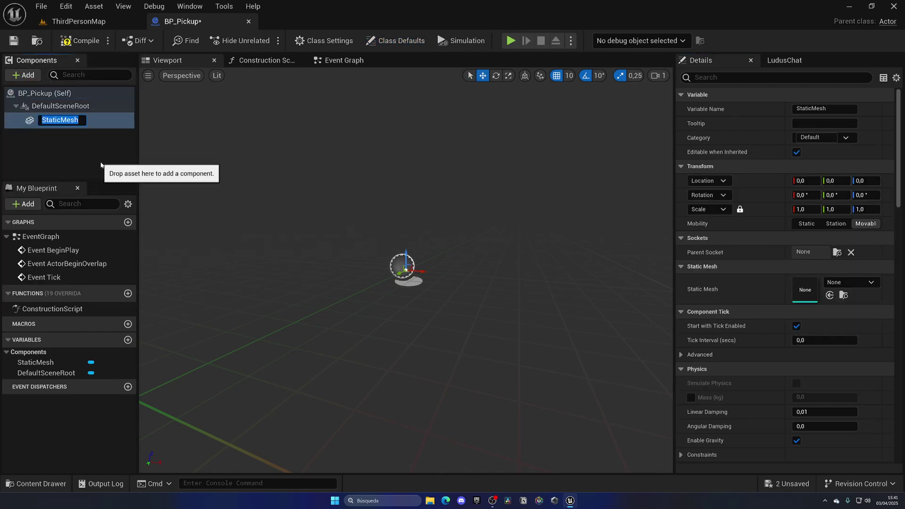
key(Return)
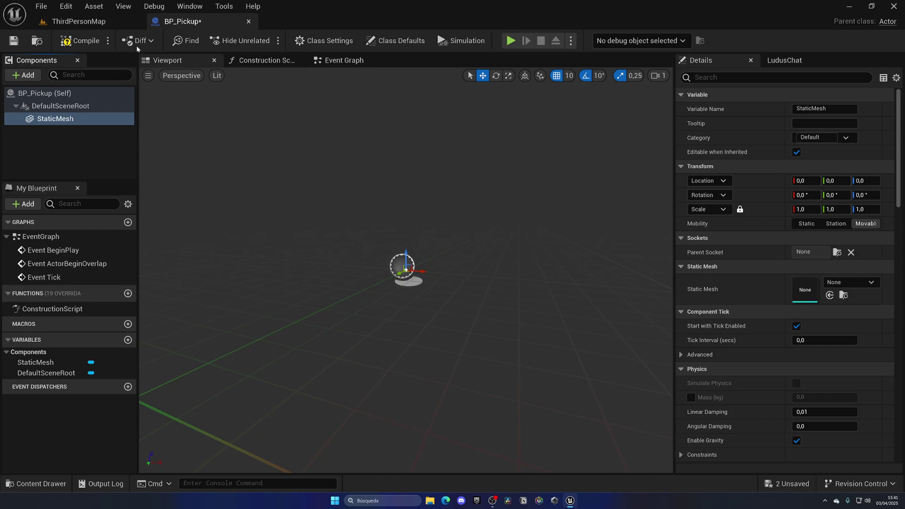
- Locate the mesh of the level's blue SM_ChamferCube and assign it to BP_Pickup's StaticMesh component
click(79, 21)
click(433, 230)
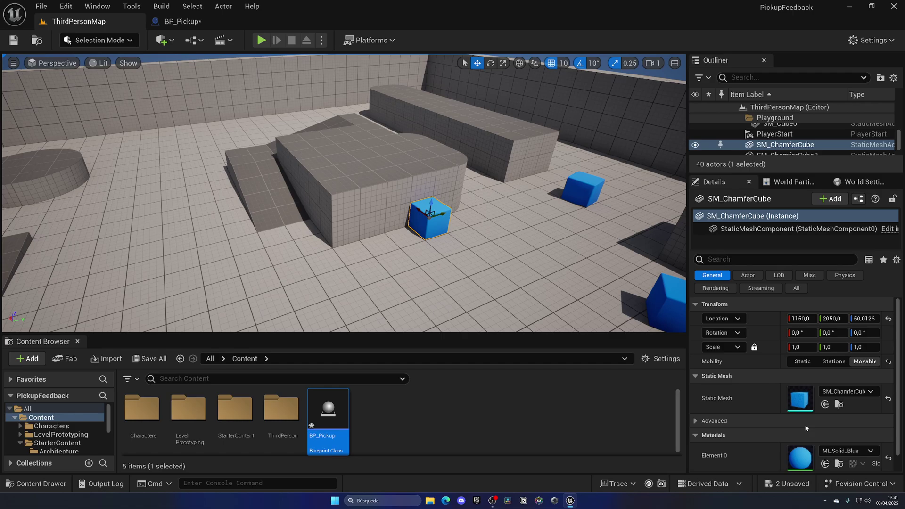
click(839, 404)
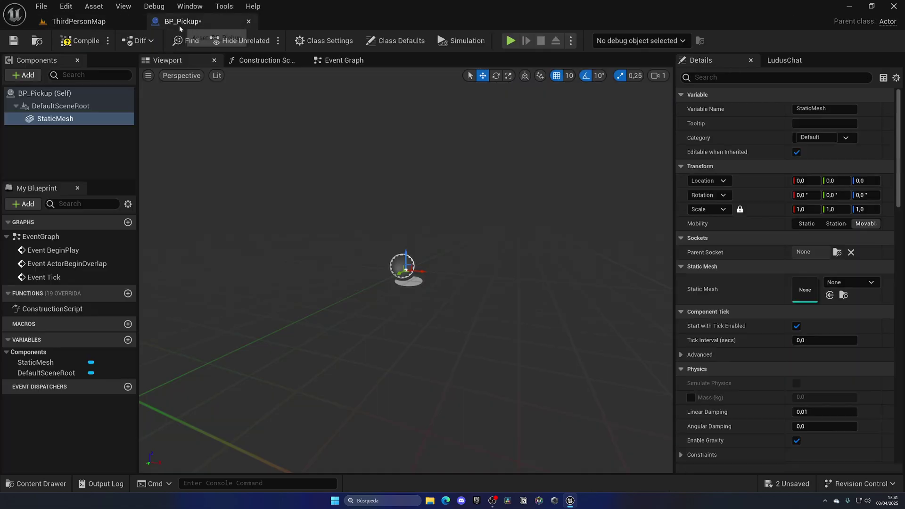
click(183, 22)
click(830, 295)
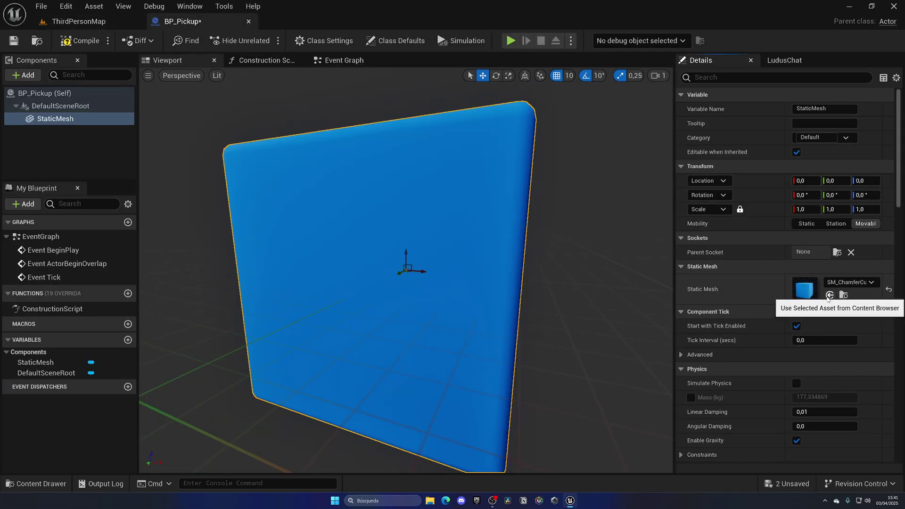
- Set the StaticMesh component's uniform scale to 0,3, then compile and save BP_Pickup
click(801, 209)
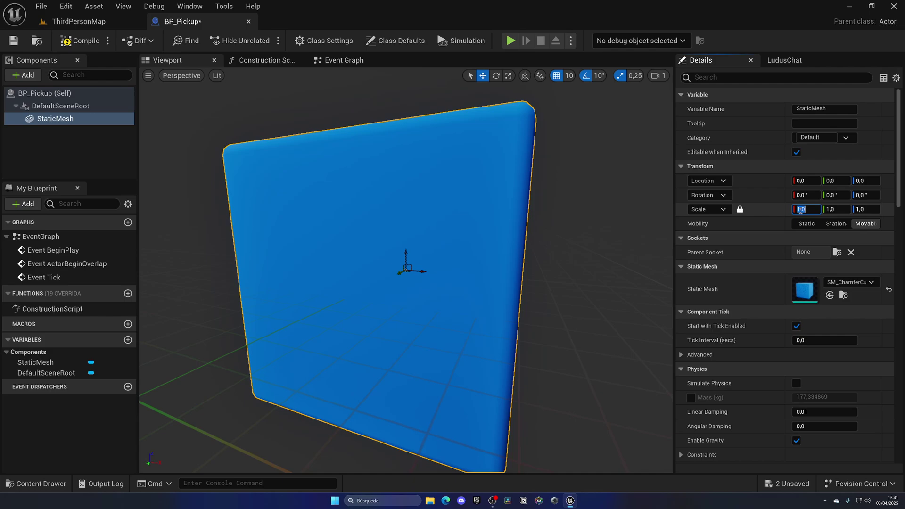
text(0,3)
key(Return)
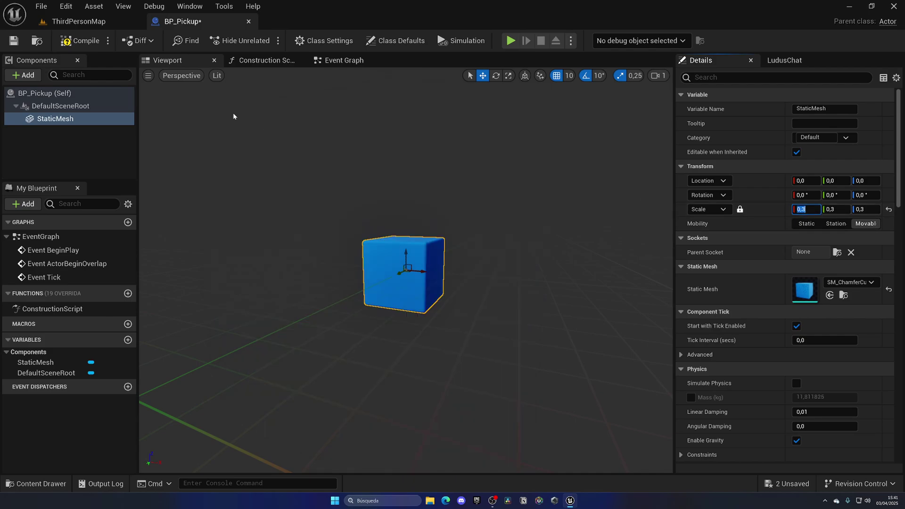
click(80, 40)
click(15, 41)
- Place a BP_Pickup instance on the open floor ahead of the player start, at about 1600, 1140, 40
click(78, 22)
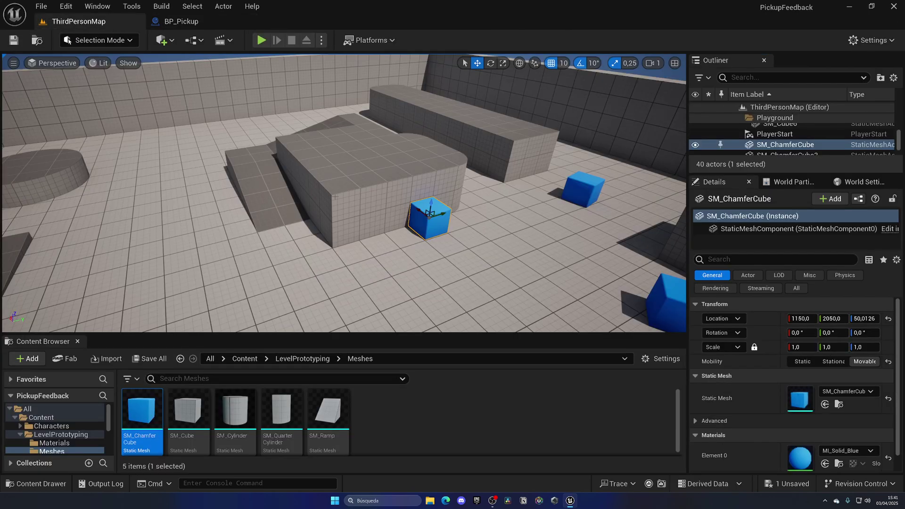
right_drag(335, 196, 264, 200)
click(245, 360)
drag(330, 419, 377, 174)
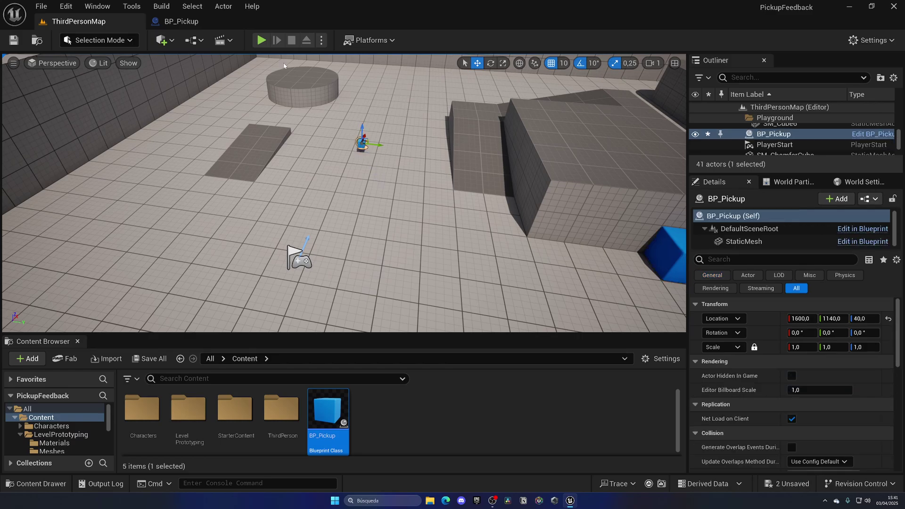
- Play-test the level by walking the character around the placed pickup cube, and stop the session
click(261, 40)
key(w)
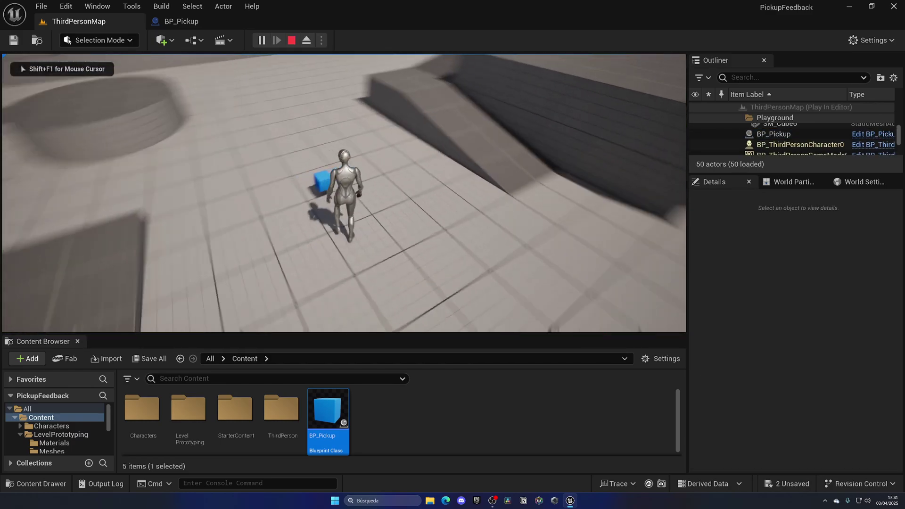
key(w)
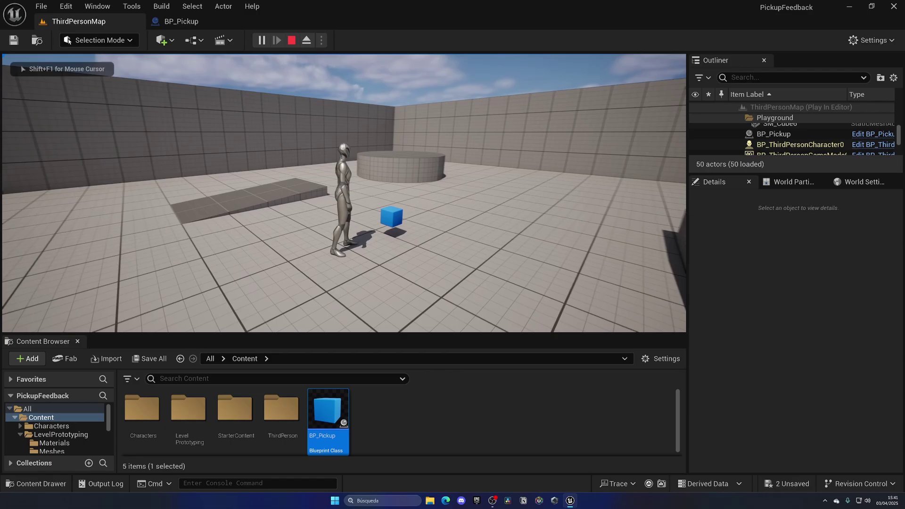
key(w)
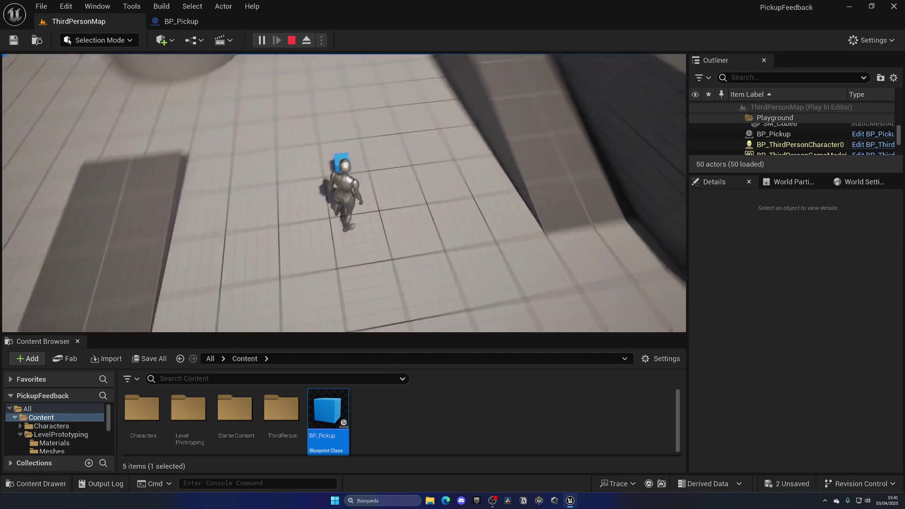
key(d)
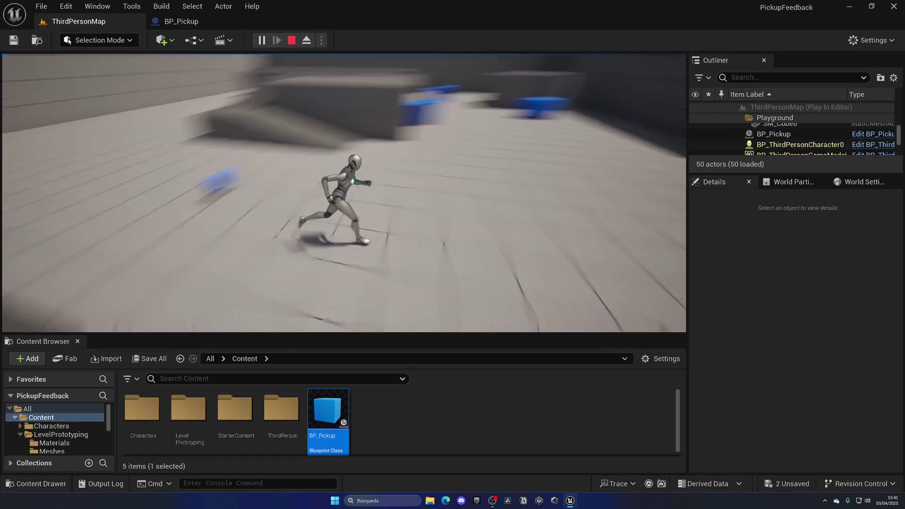
key(w)
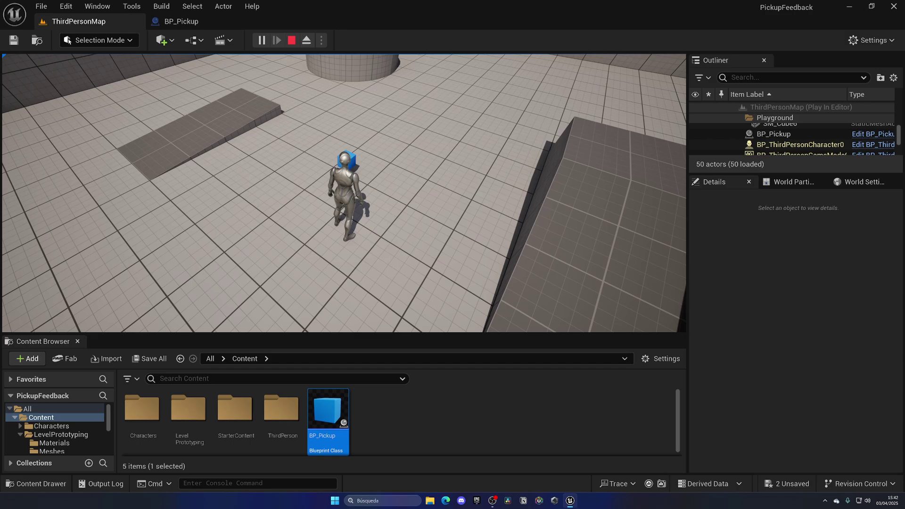
key(w)
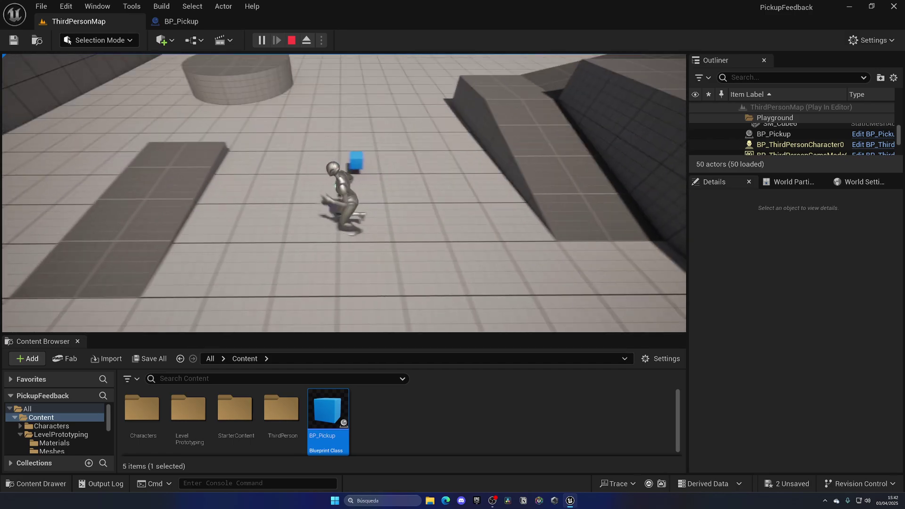
key(d)
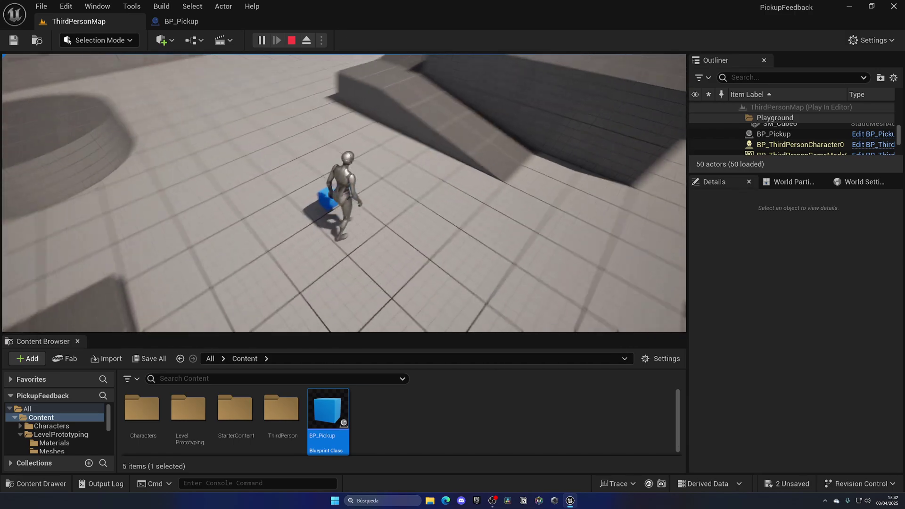
key(s)
key(w)
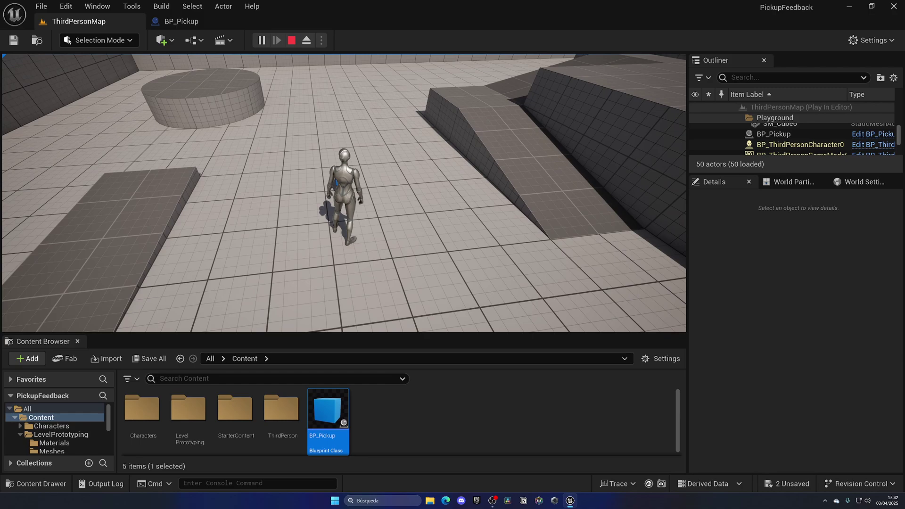
key(s)
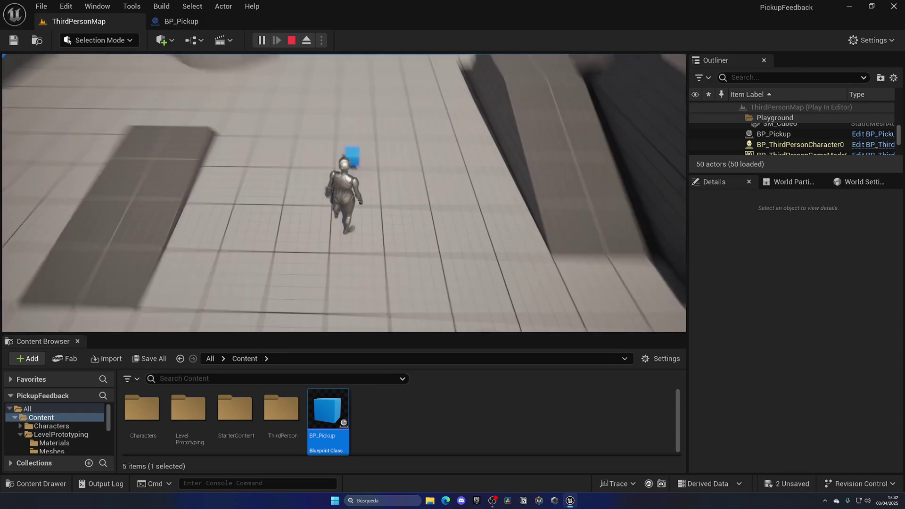
key(w)
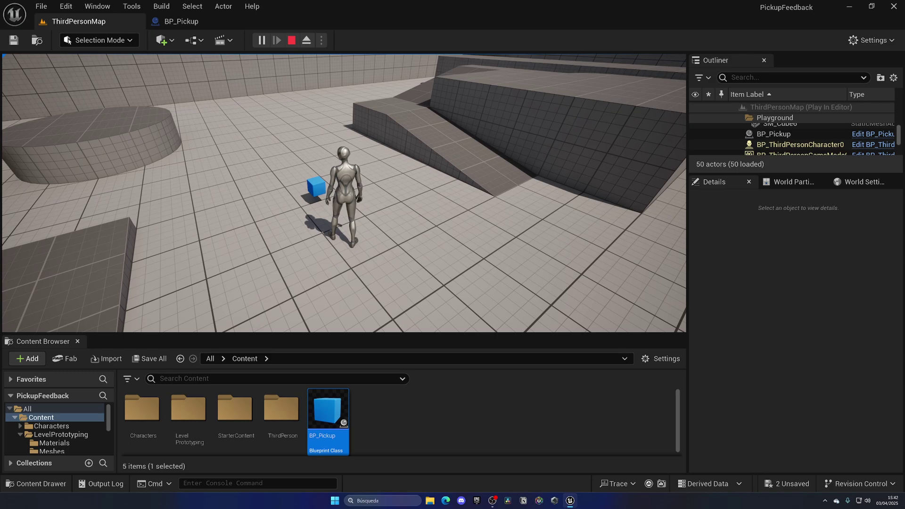
key(Escape)
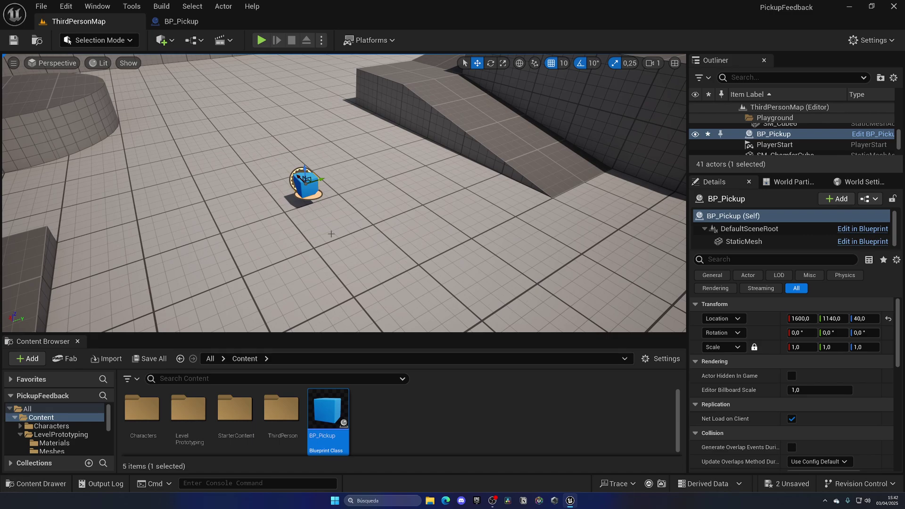
- Create a material named M_Glow in the Content folder and open it for editing
right_click(397, 409)
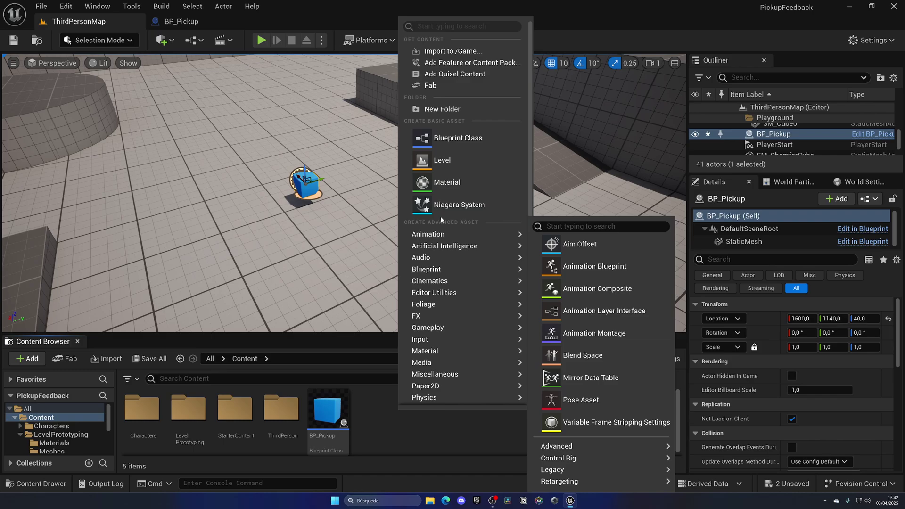
click(443, 187)
text(M_)
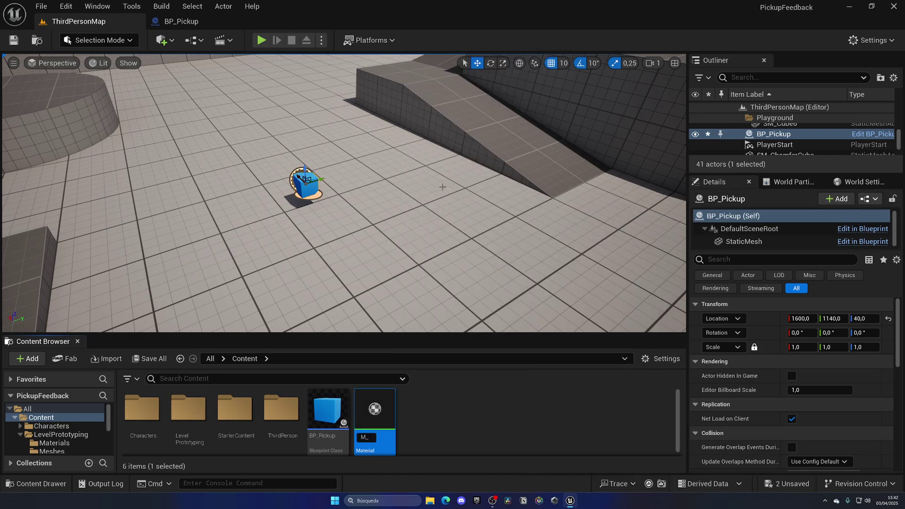
text(Glow)
key(Return)
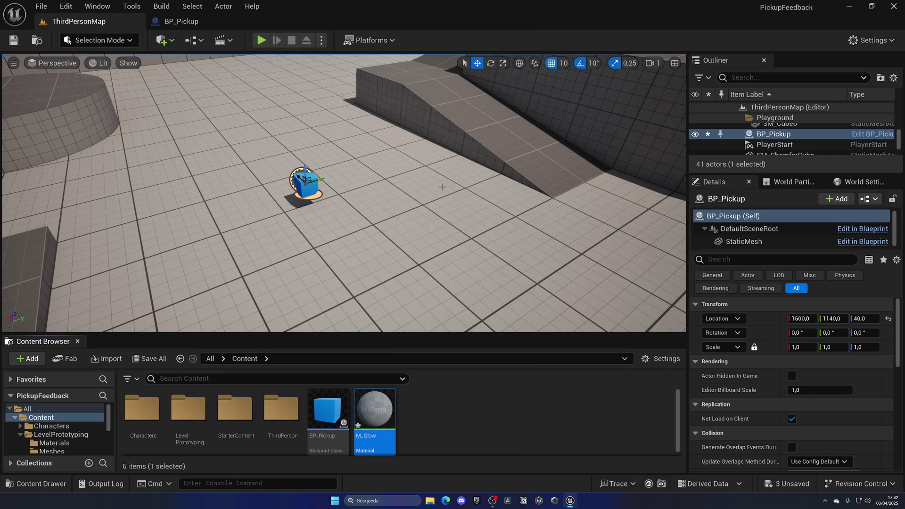
key(Return)
- Add a three-component vector constant, connect it to Base Color, and set it to blue (0, 0.157, 1)
right_drag(380, 180, 446, 227)
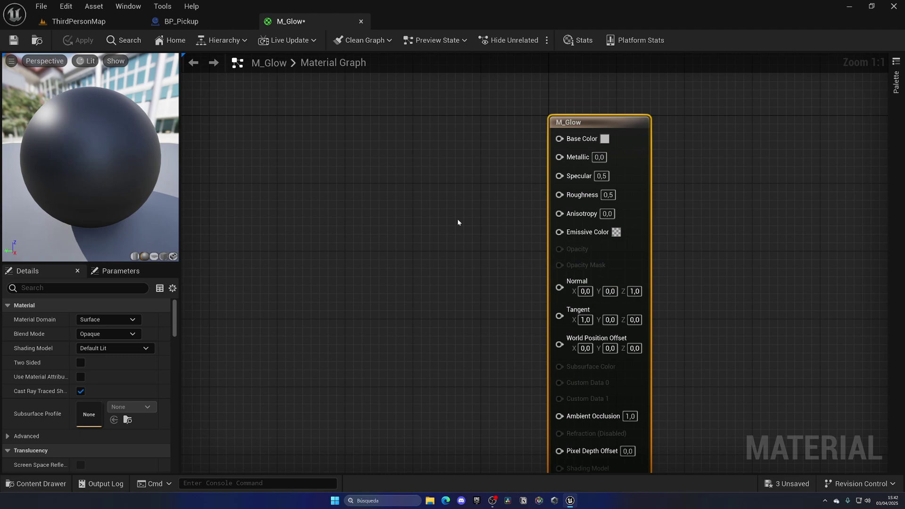
key(3)
click(405, 141)
drag(439, 148, 546, 138)
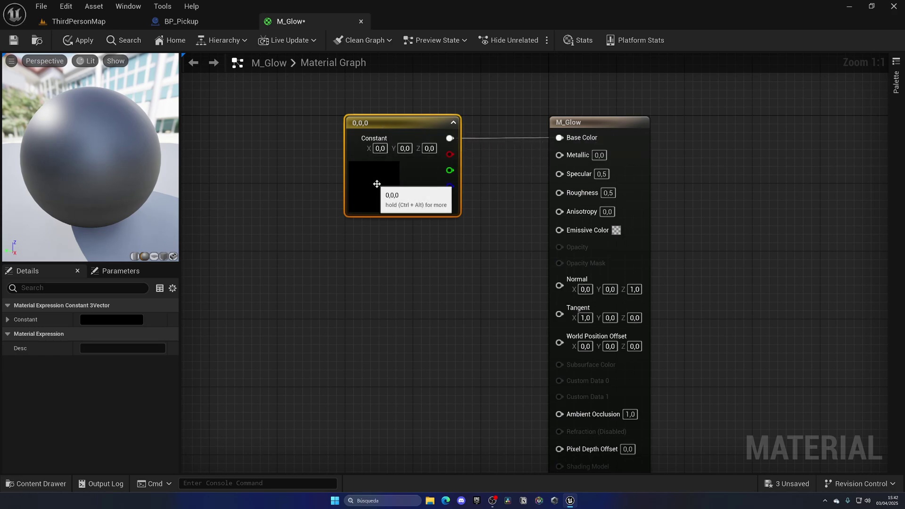
double_click(376, 186)
drag(439, 238, 398, 223)
click(521, 447)
- Feed the blue constant through a Multiply node with B set to 1,5 into Emissive Color, and apply the material
right_drag(466, 345, 435, 307)
drag(440, 100, 403, 219)
text(*)
key(Return)
click(413, 253)
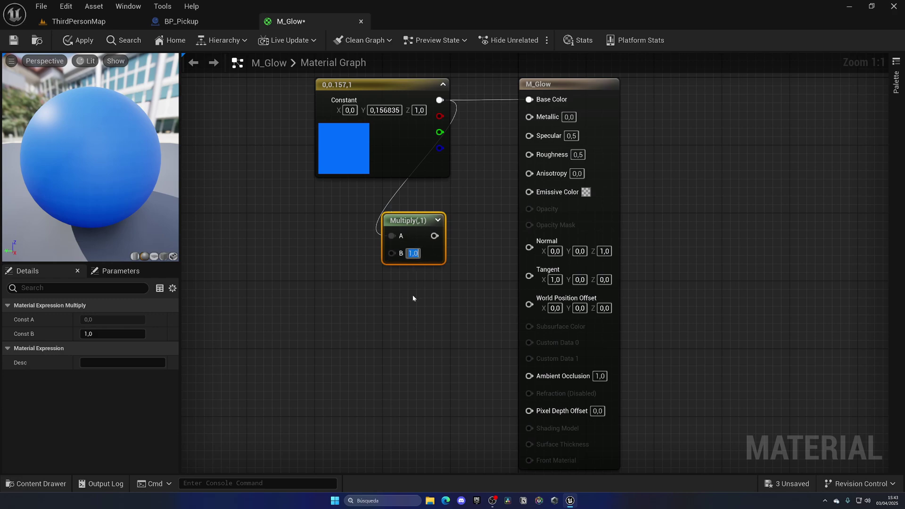
text(1,5)
key(Return)
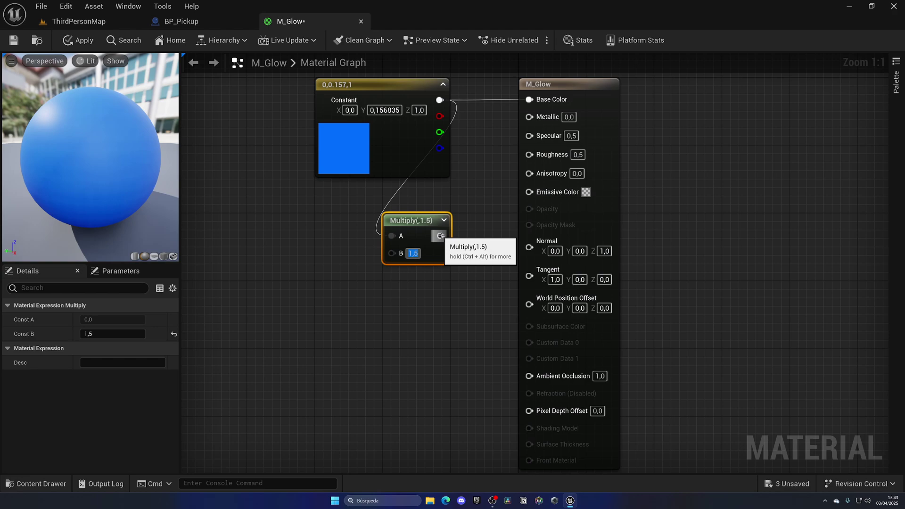
drag(440, 236, 542, 199)
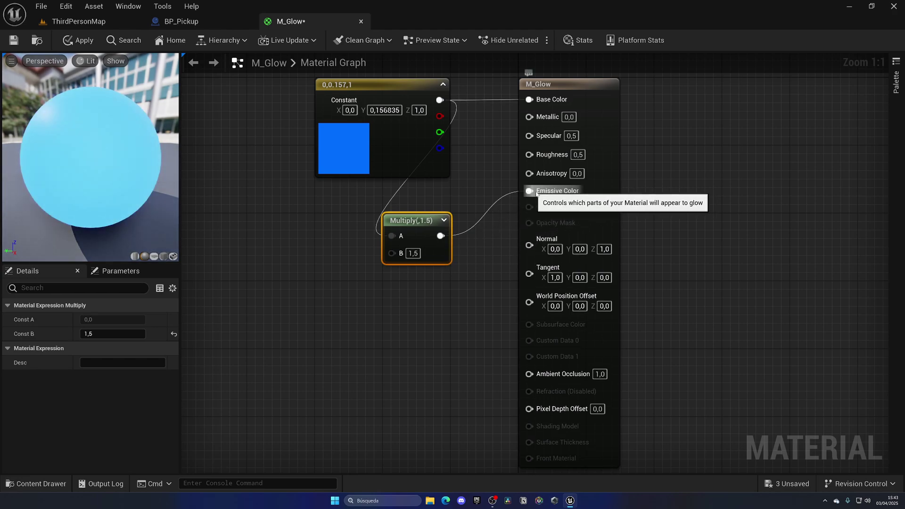
click(78, 40)
- Assign the M_Glow material to Element 0 of the StaticMesh component in BP_Pickup
click(189, 21)
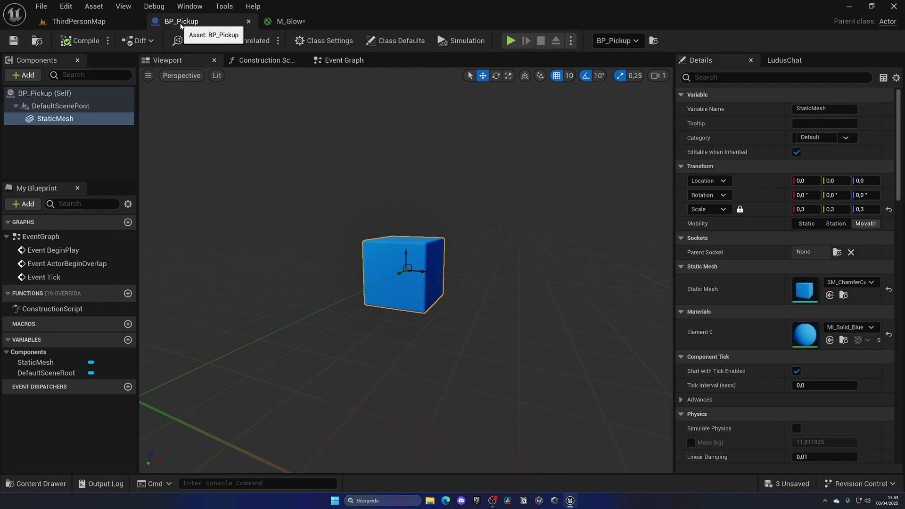
click(830, 341)
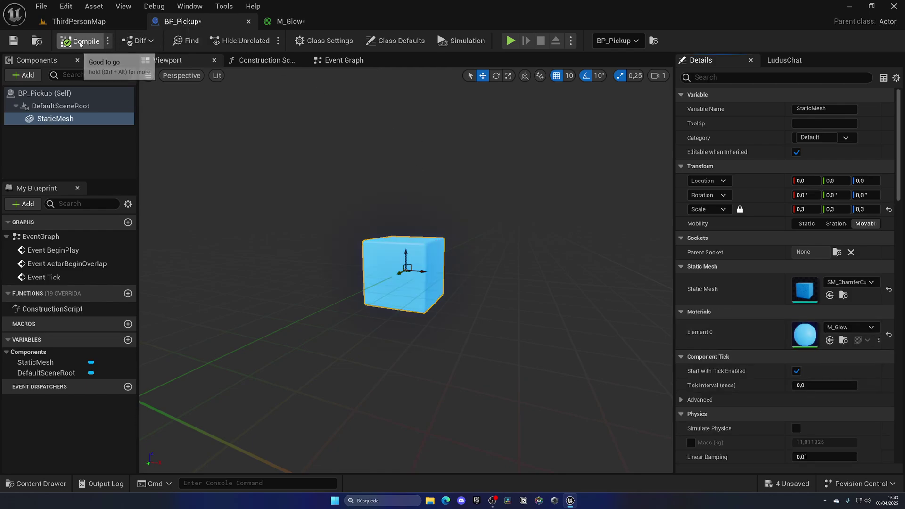
click(78, 21)
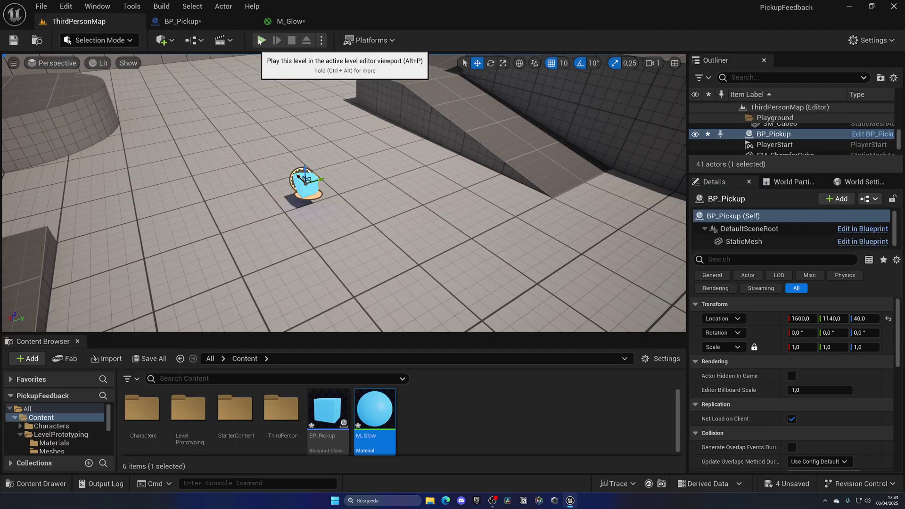
click(214, 25)
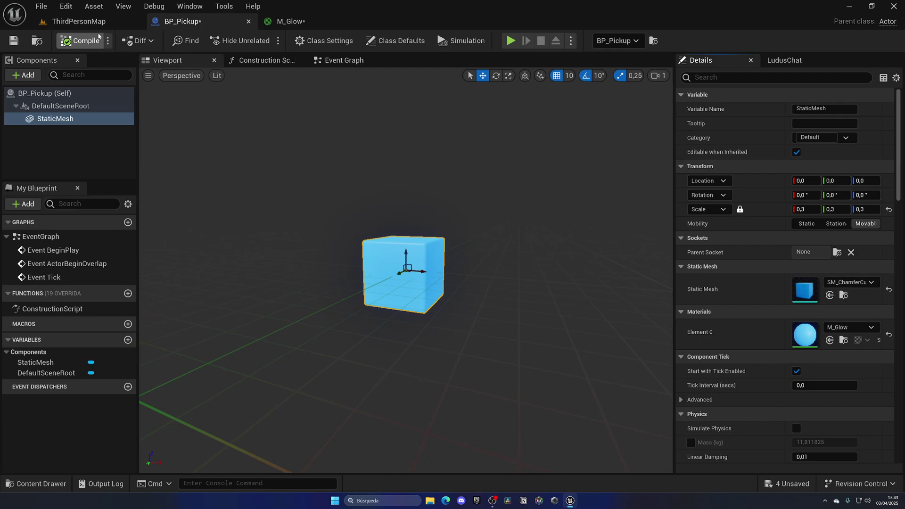
- Play-test ThirdPersonMap by running the character around the glowing pickup cube, and stop the session
click(78, 21)
click(261, 40)
key(w)
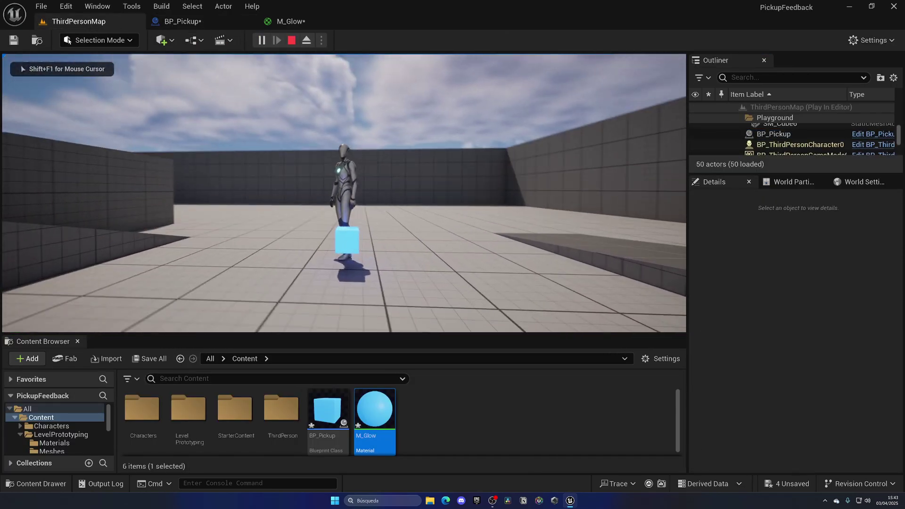
key(a)
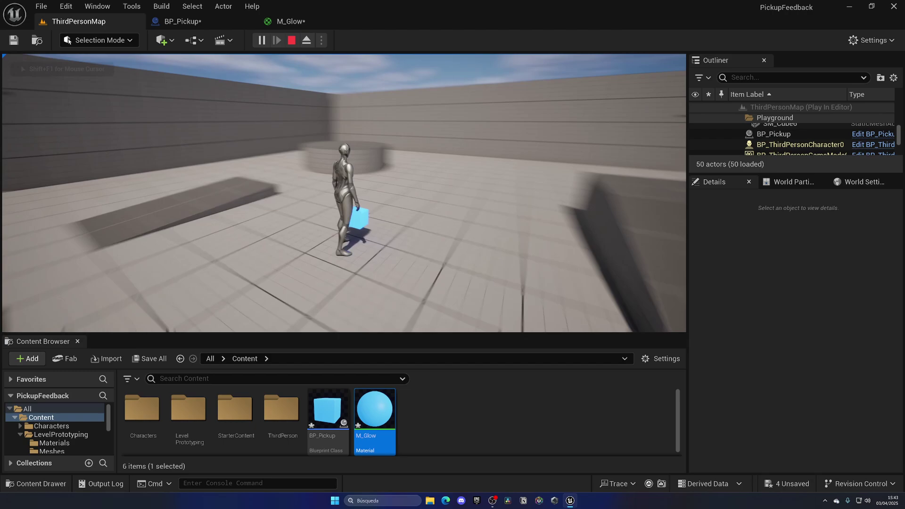
key(Escape)
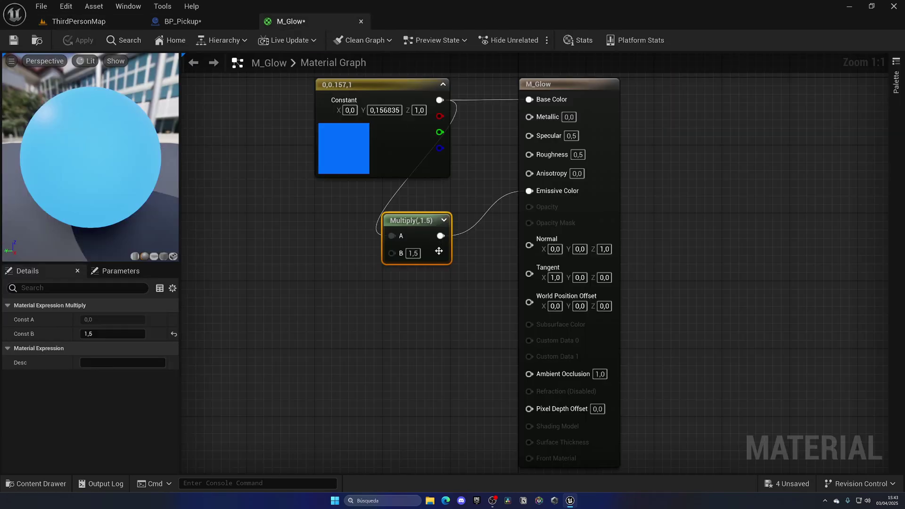
- Set the Multiply node's B value to 2 in M_Glow and apply the material
text(2)
key(Return)
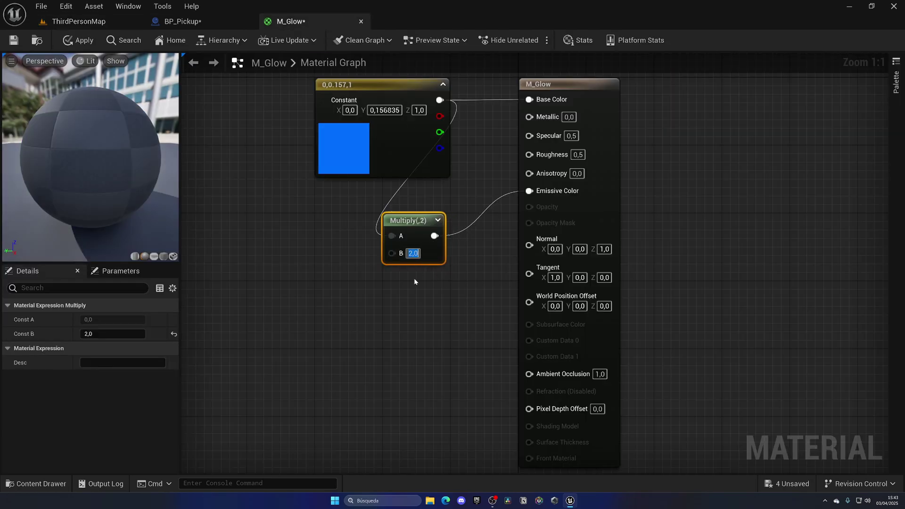
click(84, 41)
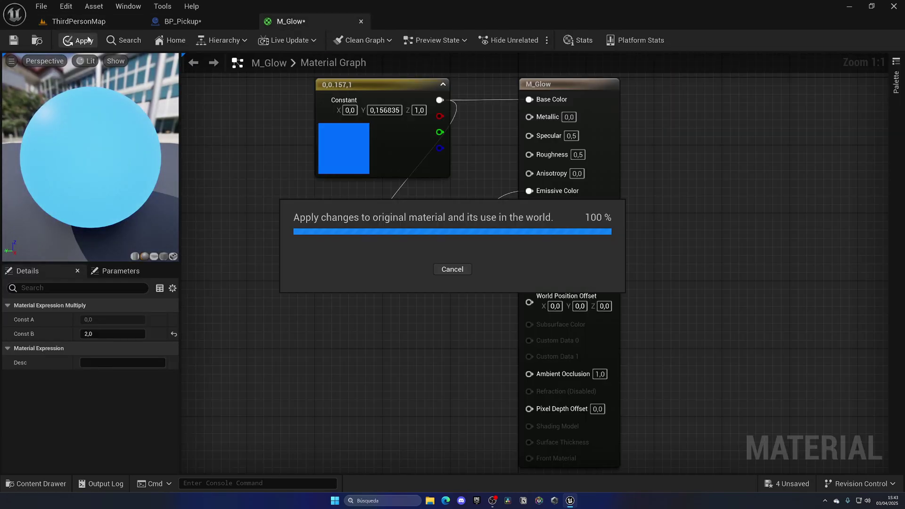
- Play-test ThirdPersonMap to check the pickup cube with its stronger emissive glow, and stop the session
click(112, 20)
click(262, 41)
key(w)
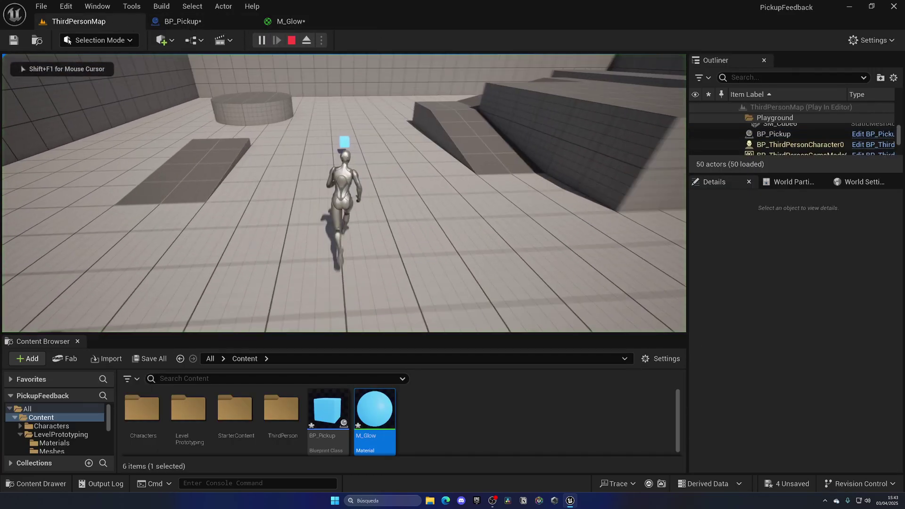
key(w)
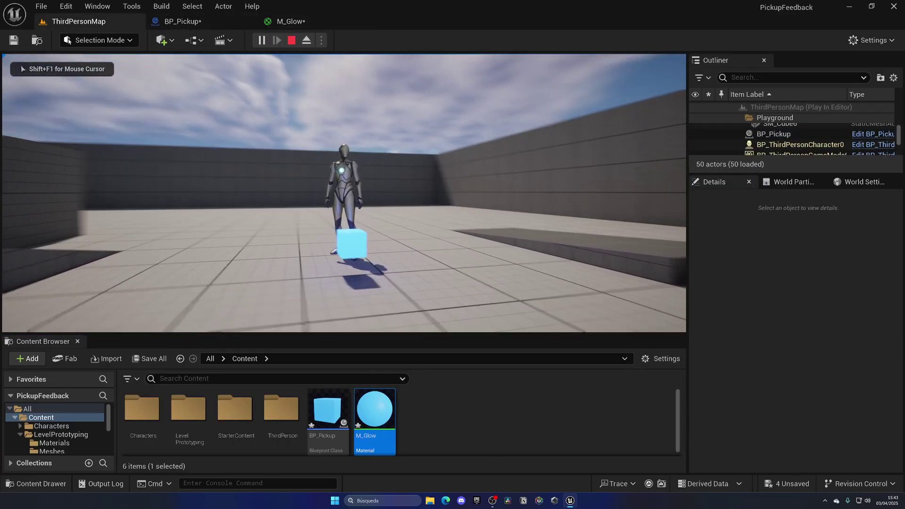
key(Escape)
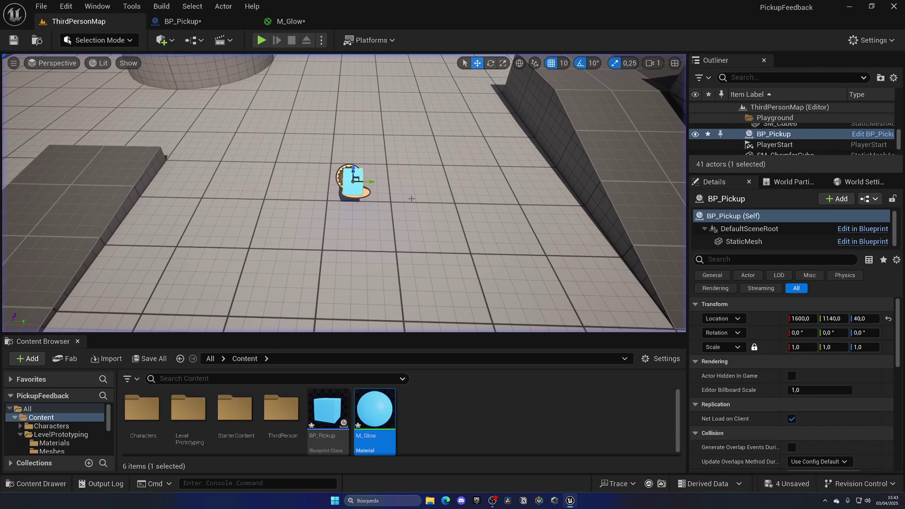
- Save all modified assets and close the M_Glow material editor
key(ctrl+shift+s)
right_drag(413, 195, 379, 198)
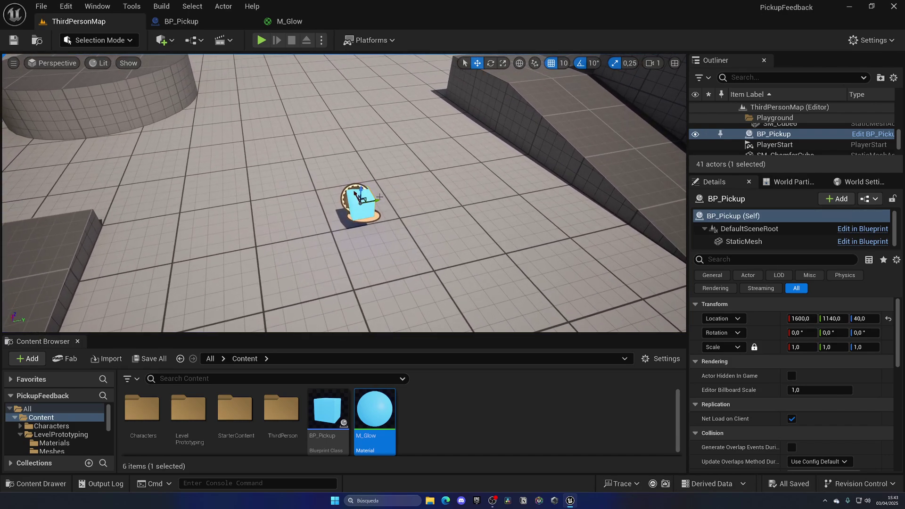
middle_click(283, 21)
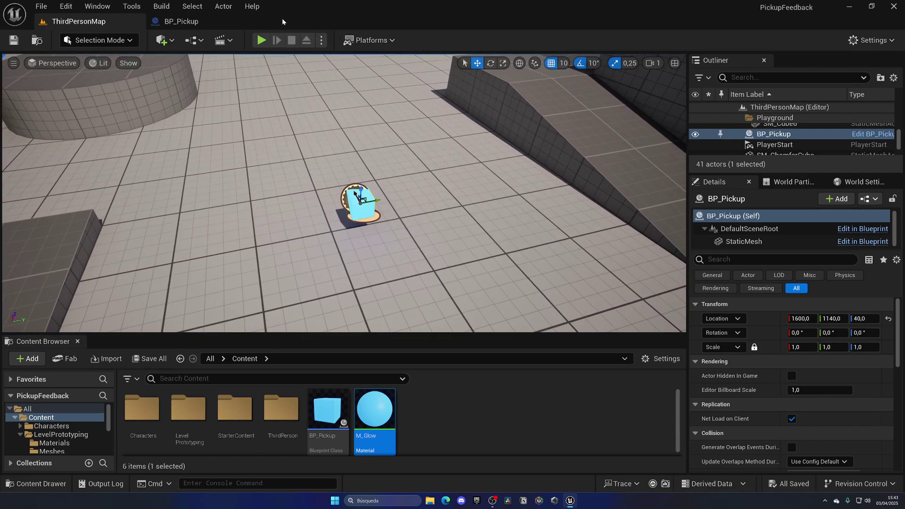
- Add a Point Light component under DefaultSceneRoot in BP_Pickup and raise it above the cube to Z 40
click(203, 28)
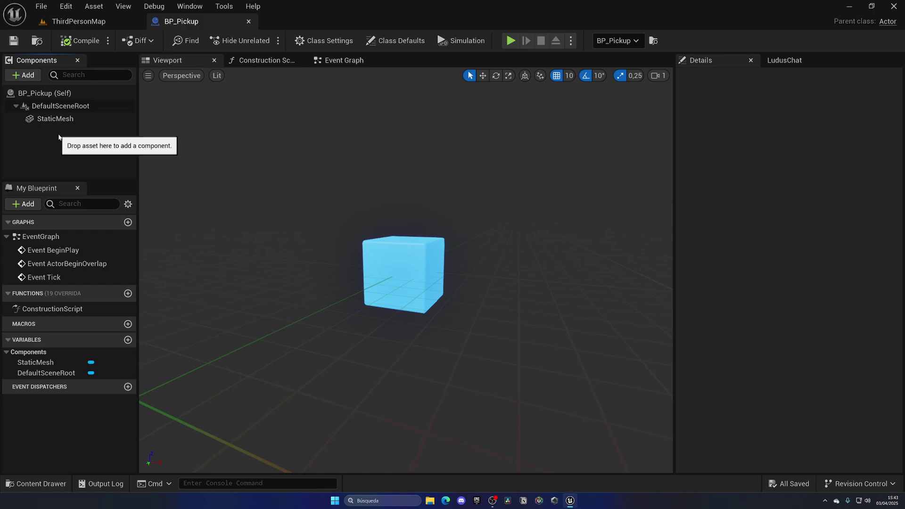
click(54, 106)
click(23, 76)
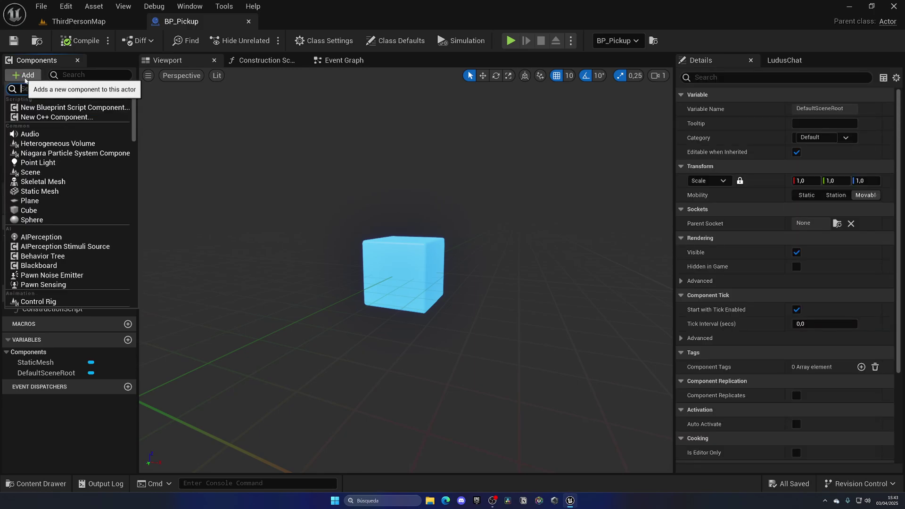
text(poin)
click(55, 108)
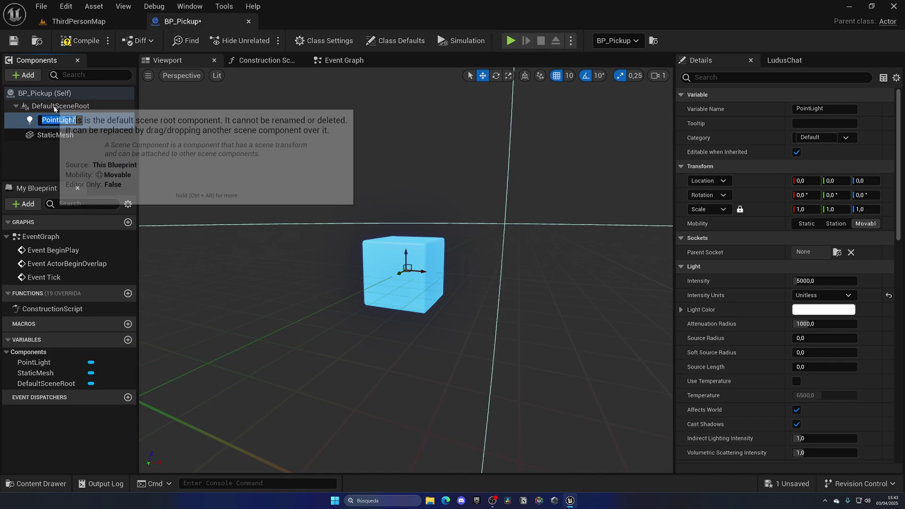
key(BackSpace)
key(Escape)
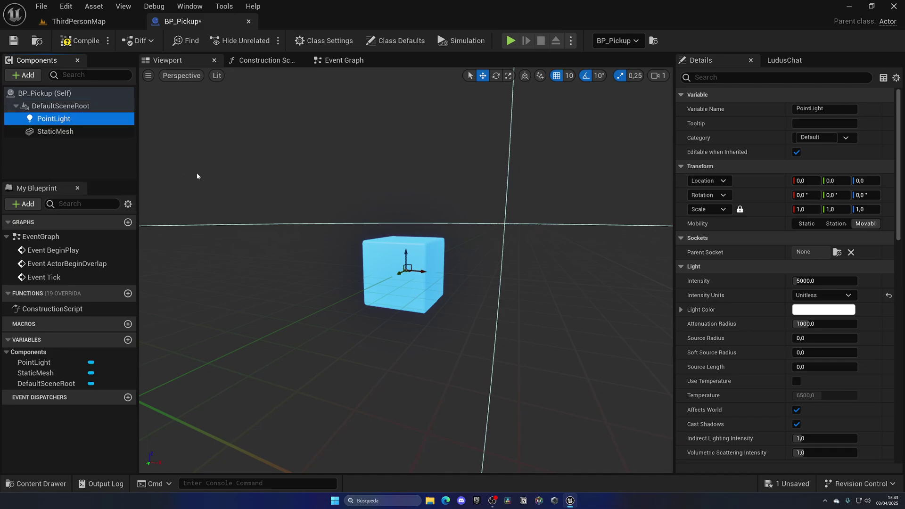
drag(407, 254, 418, 196)
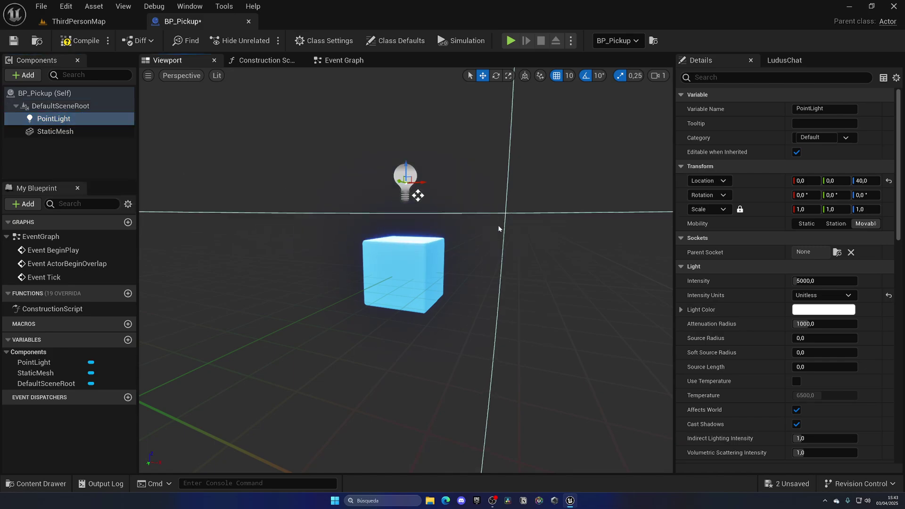
- Set the point light's intensity to 1500 and reduce its attenuation radius to about 138
click(814, 280)
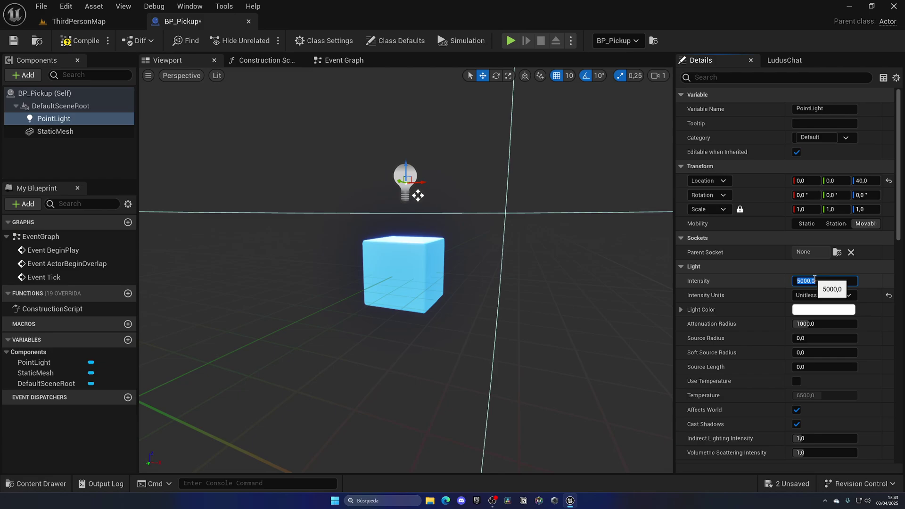
text(1500)
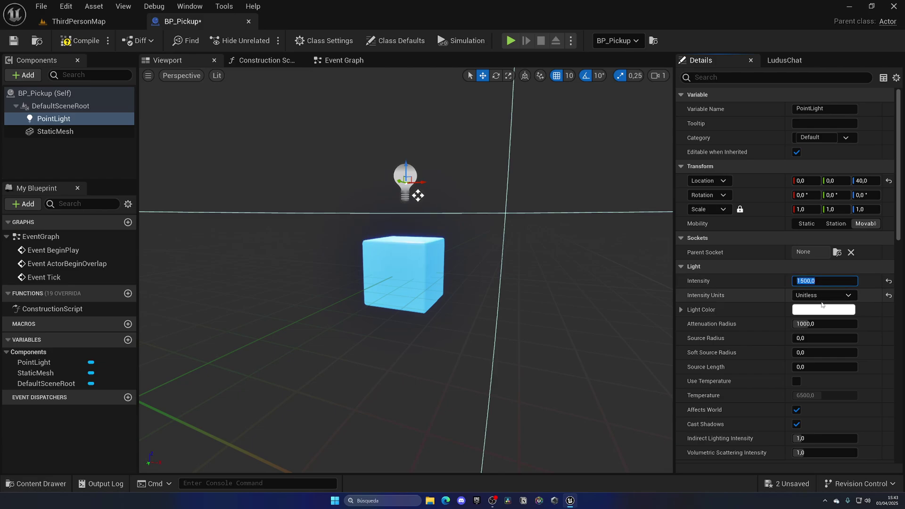
mouse_move(820, 324)
mouse_down()
mouse_move(797, 324)
mouse_move(820, 312)
mouse_up()
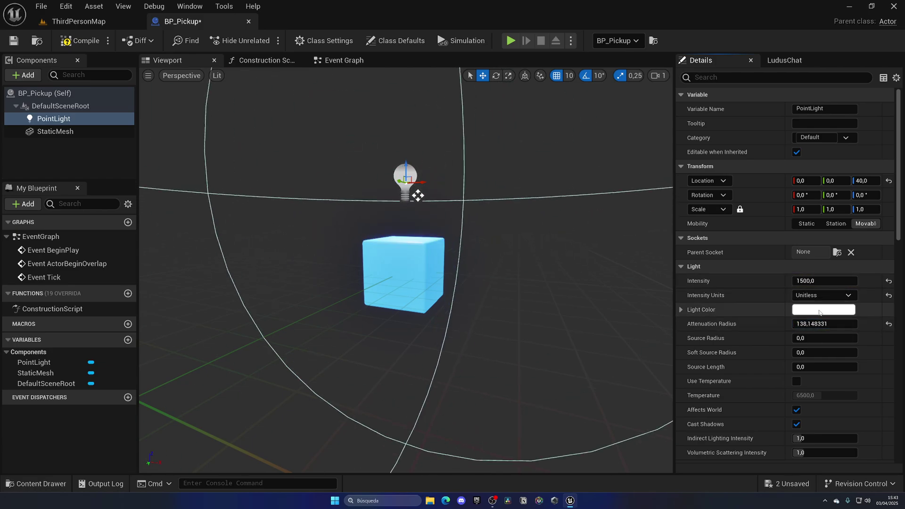
- Change the point light's color to blue (R 0, G 138, B 255)
click(822, 309)
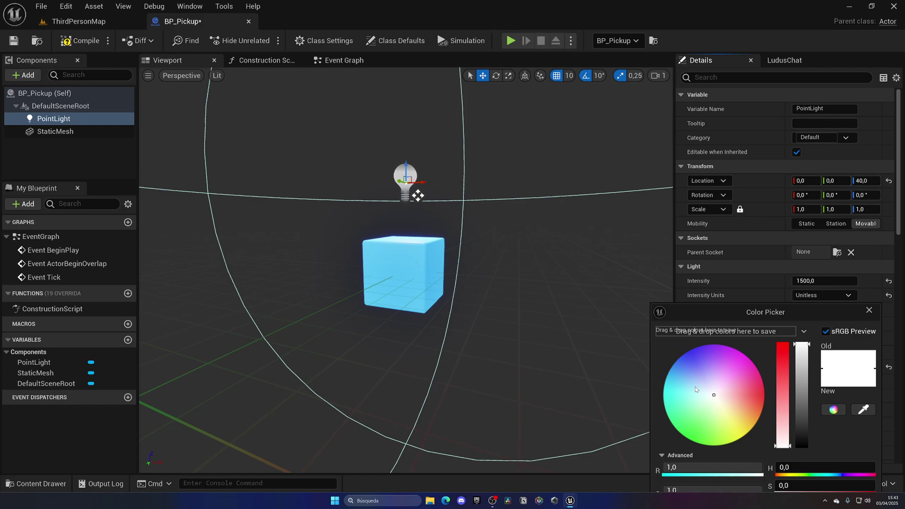
drag(695, 390, 662, 347)
drag(708, 313, 634, 195)
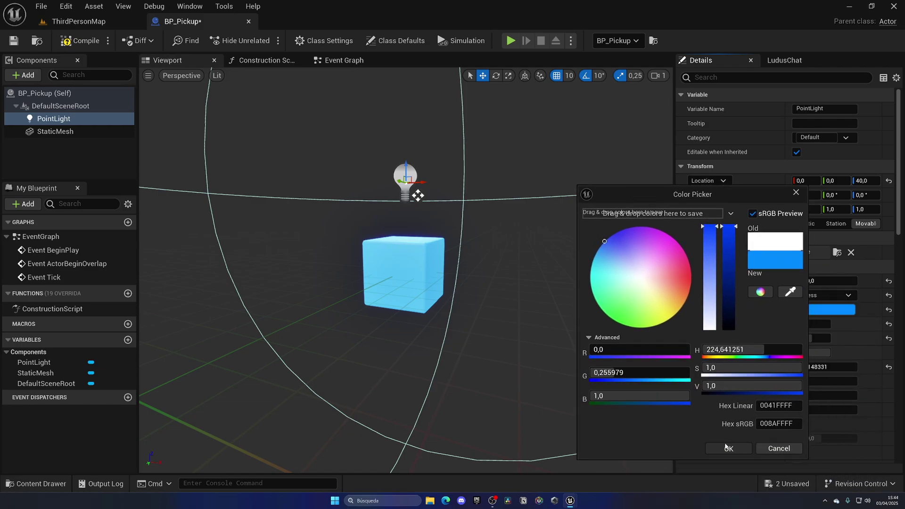
click(728, 448)
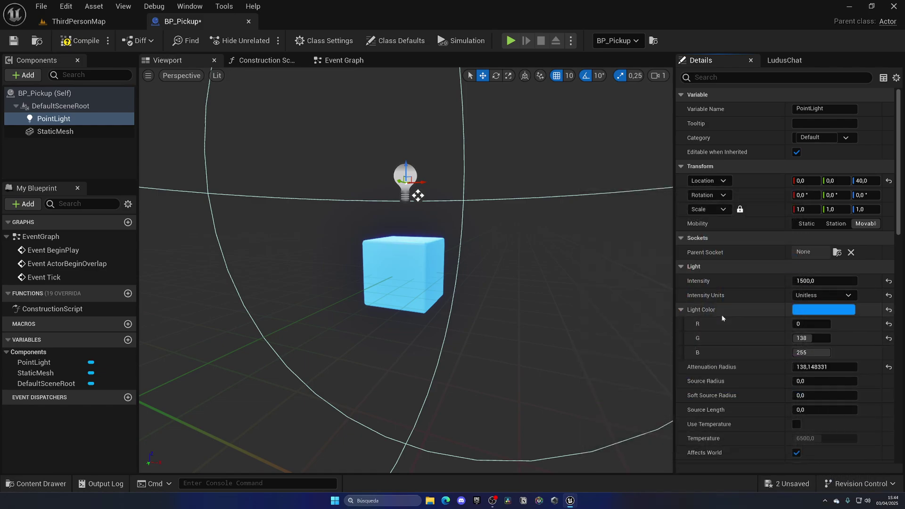
- Play-test ThirdPersonMap by running and jumping around the lit pickup, stop the session, and save all changes
click(78, 22)
click(260, 40)
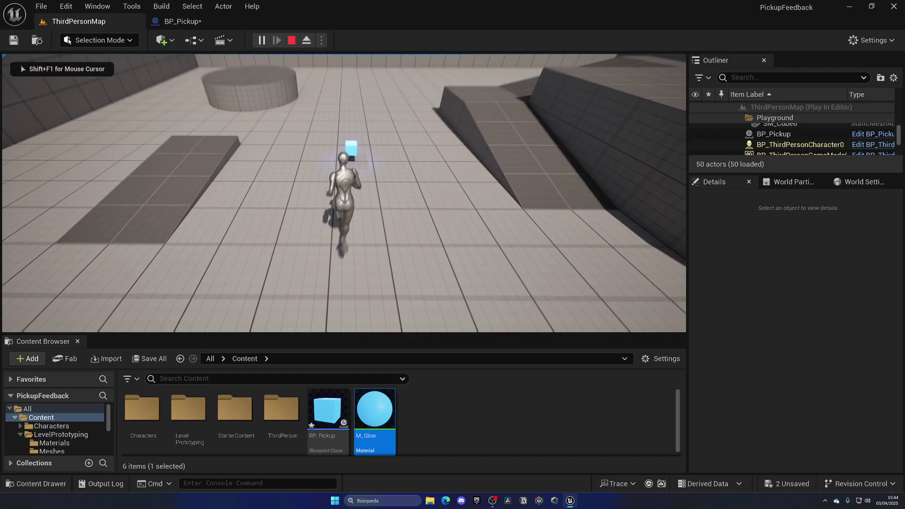
key(space)
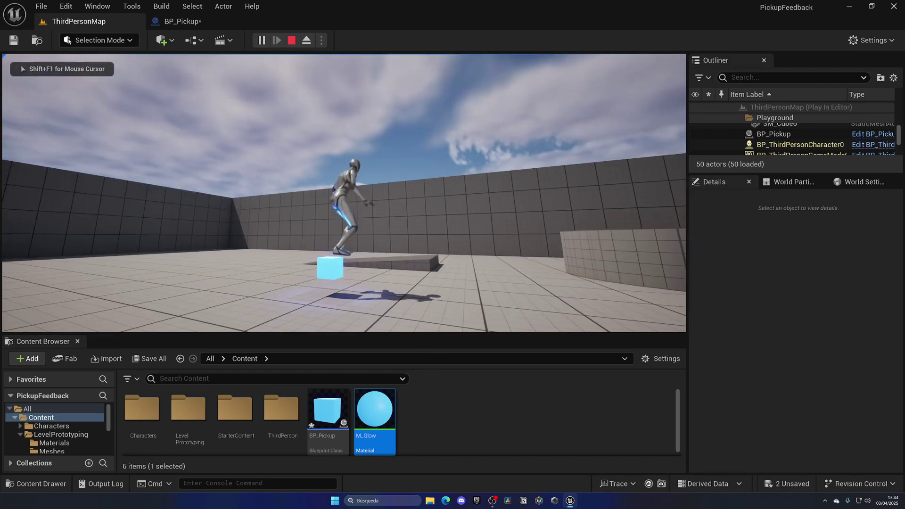
key(space)
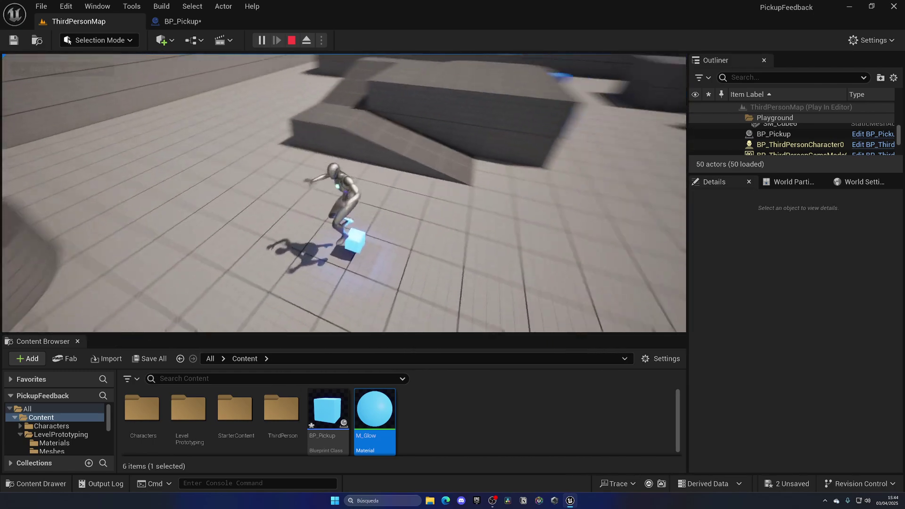
key(space)
key(s)
key(w)
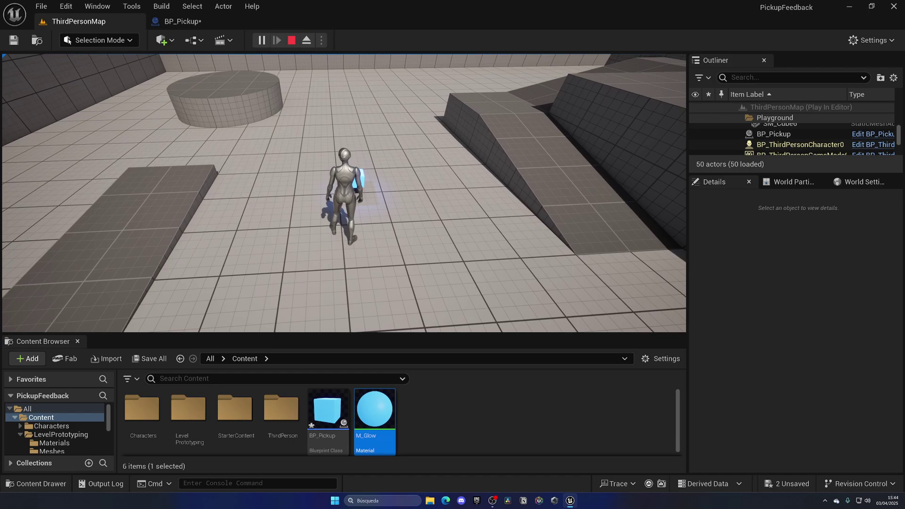
key(Escape)
key(f)
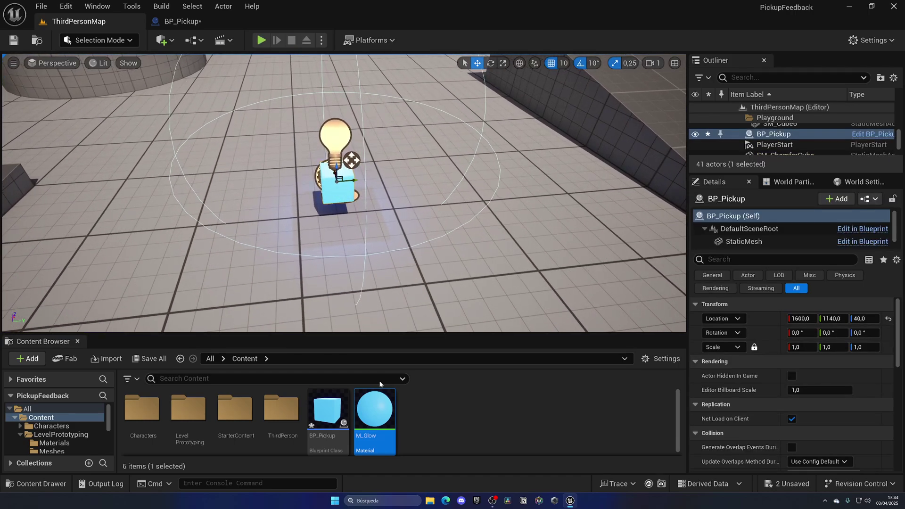
key(ctrl+shift+s)
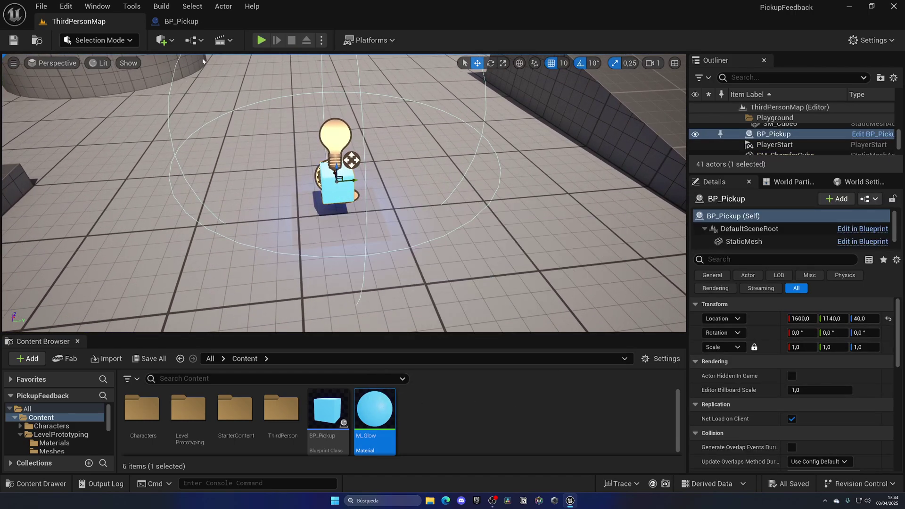
- Delete the PointLight component from BP_Pickup, compile the blueprint and save it
click(186, 21)
click(77, 118)
key(Delete)
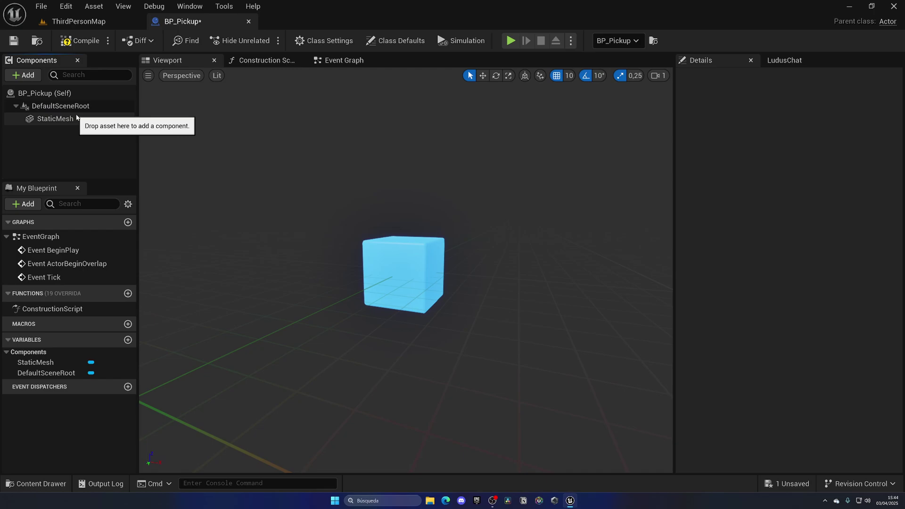
click(72, 43)
click(13, 41)
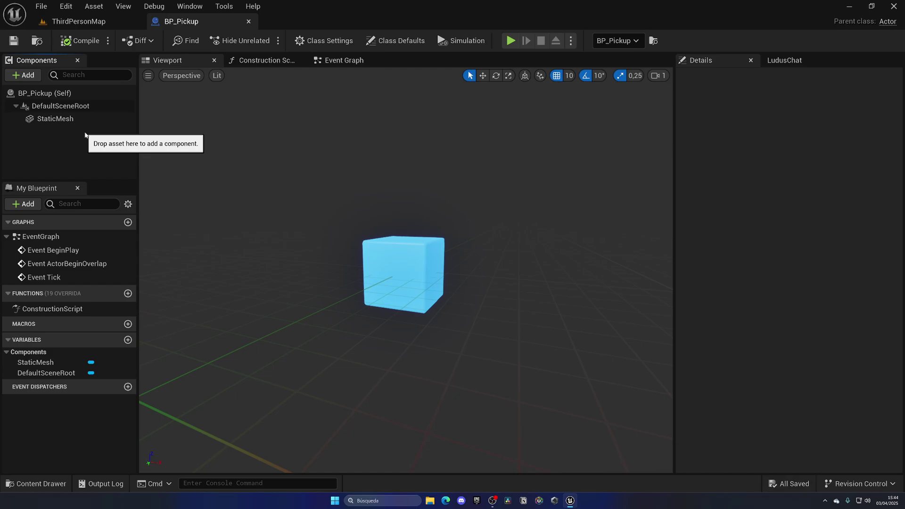
- Play-test ThirdPersonMap by running up to the pickup without its point light, and stop the session
click(133, 22)
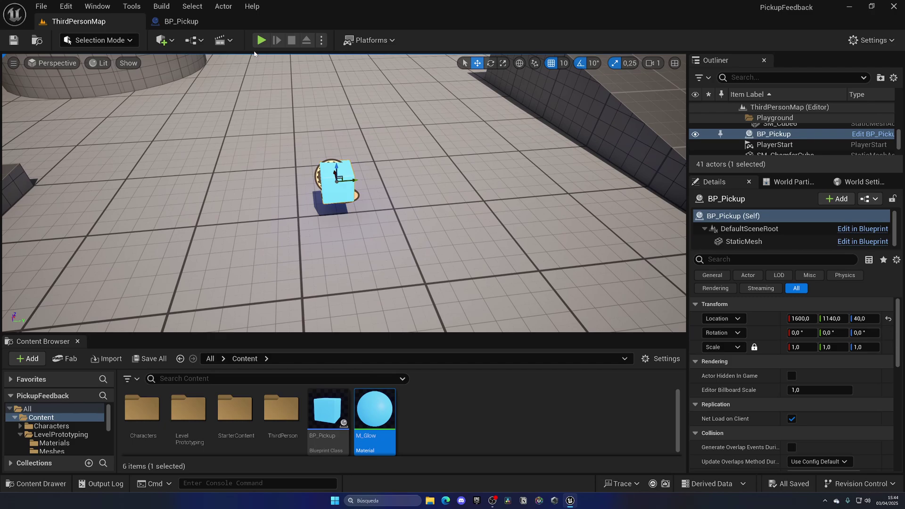
click(261, 40)
key(w)
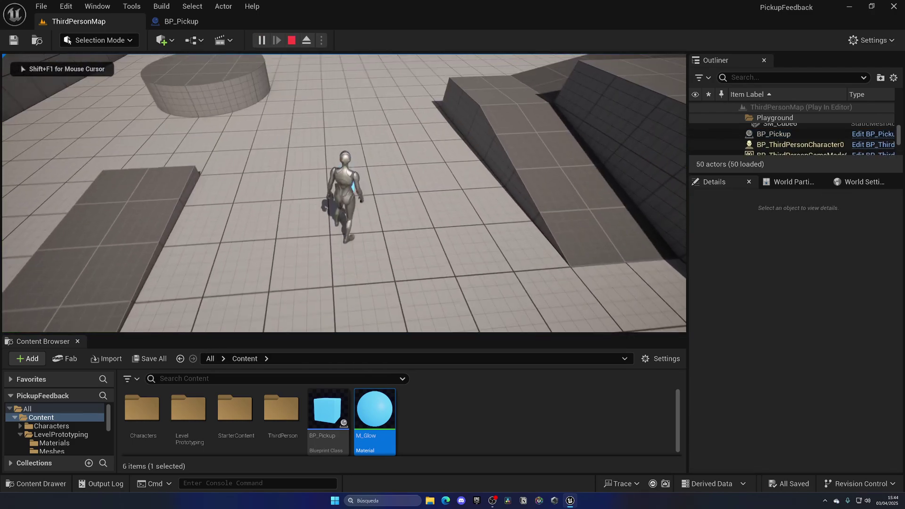
key(w)
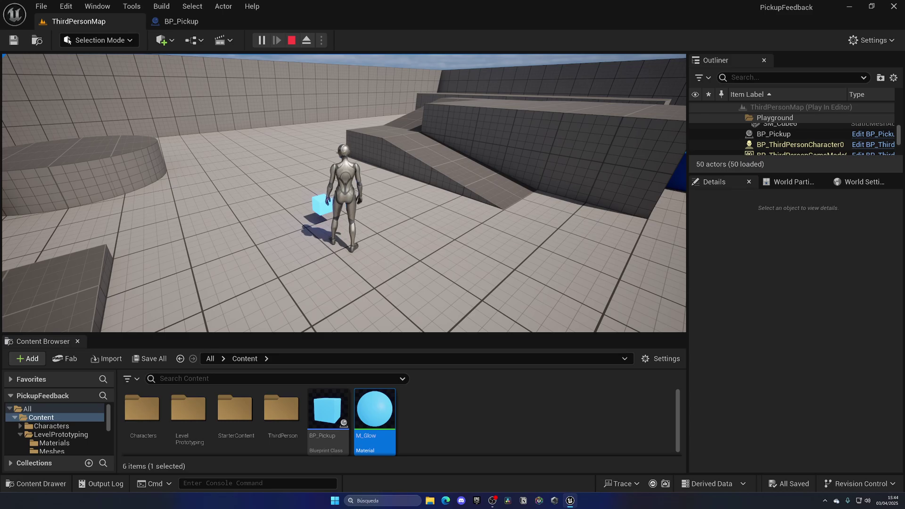
key(w)
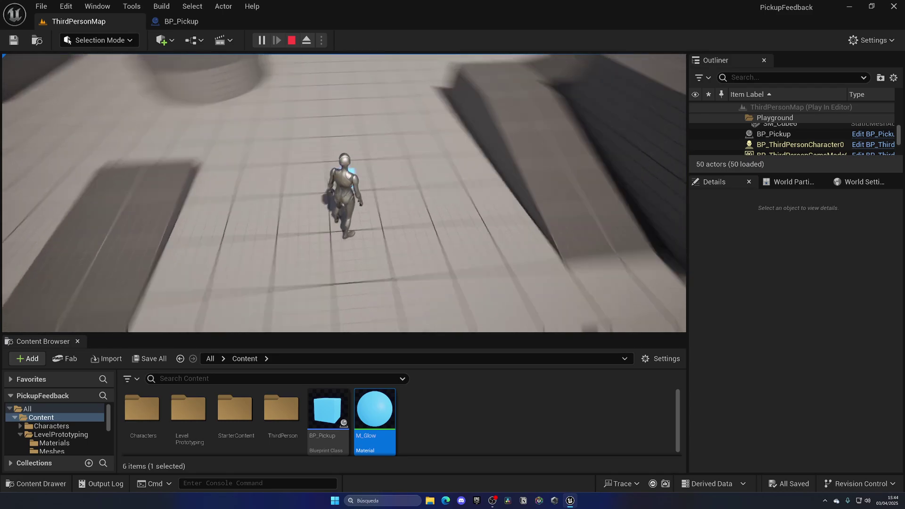
key(Escape)
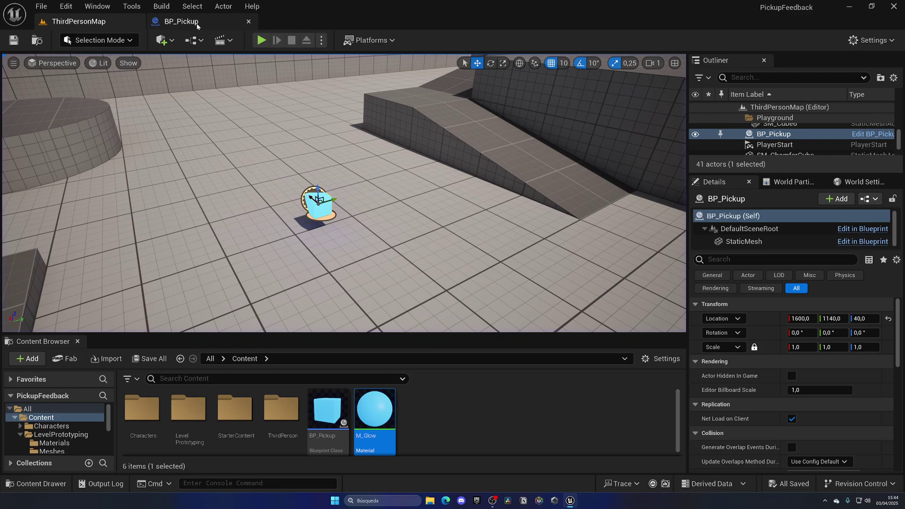
- Add a RotatingMovement component to BP_Pickup, keeping its default name
click(181, 21)
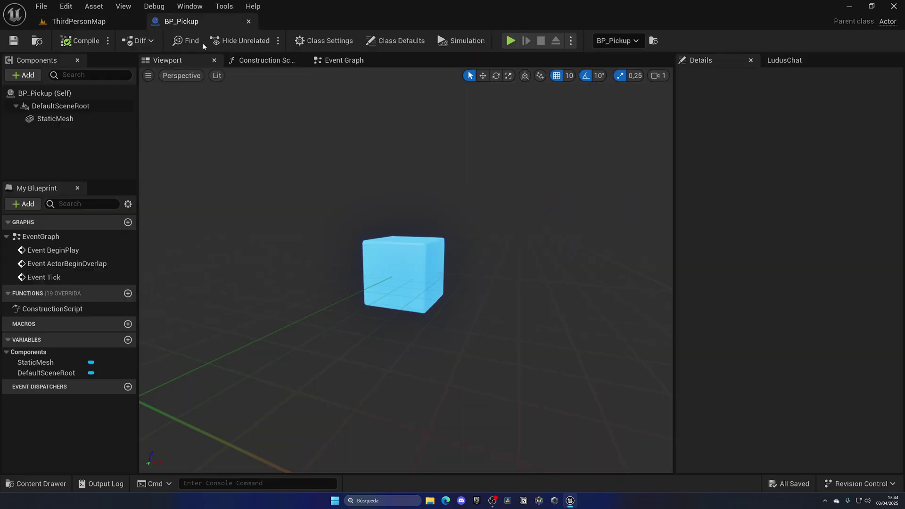
click(35, 74)
text(rot)
key(Return)
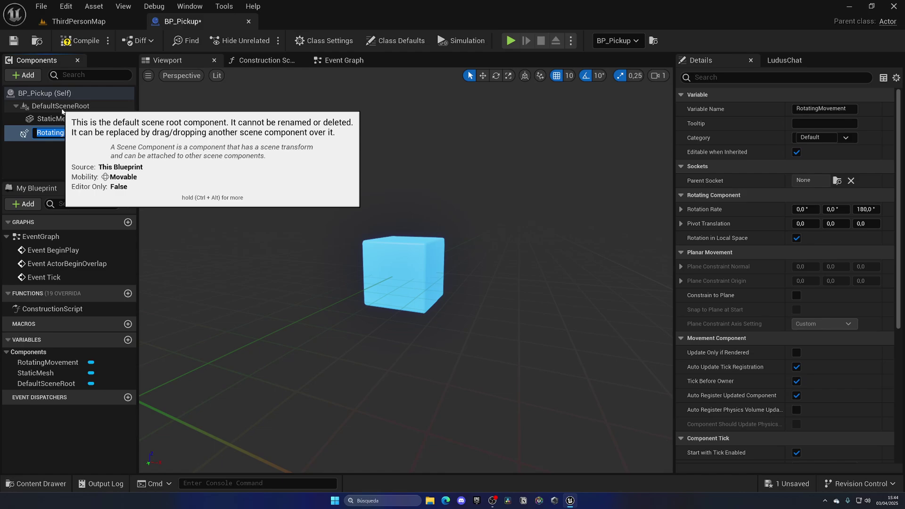
key(Return)
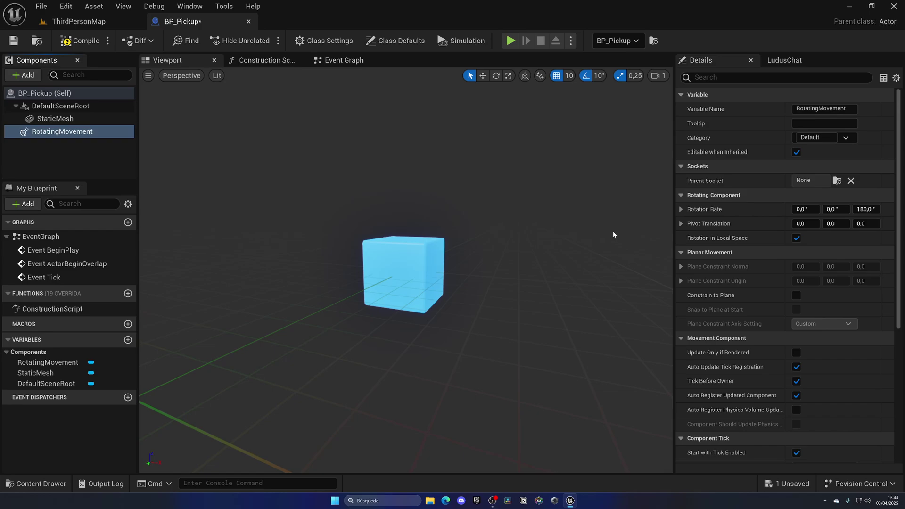
- Set the Z rotation rate of the RotatingMovement component to 100°
click(798, 211)
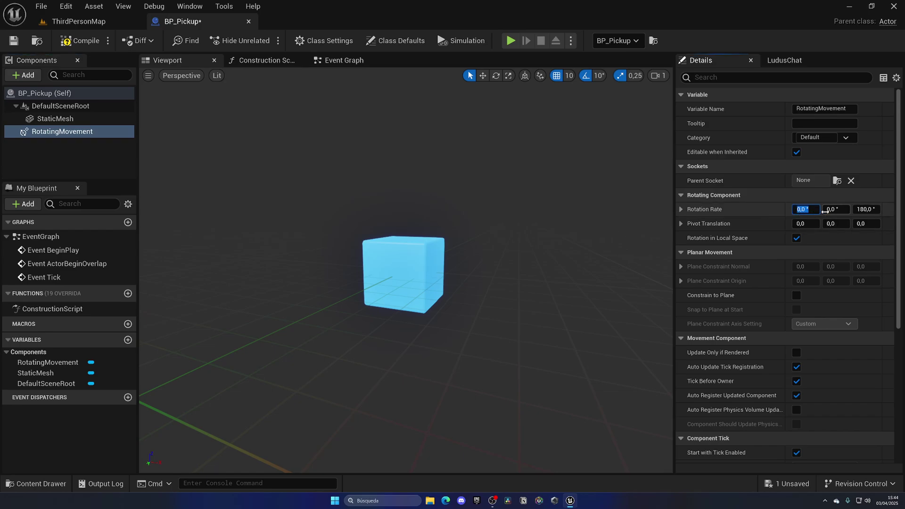
click(862, 210)
click(802, 211)
key(Tab)
key(Tab)
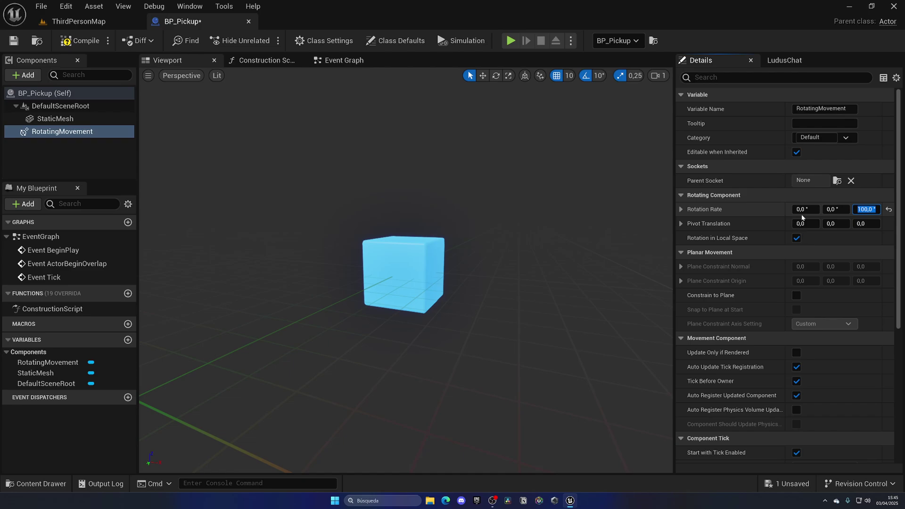
- Play-test ThirdPersonMap to check the pickup's spin around the vertical axis, and stop the session
click(98, 23)
click(261, 41)
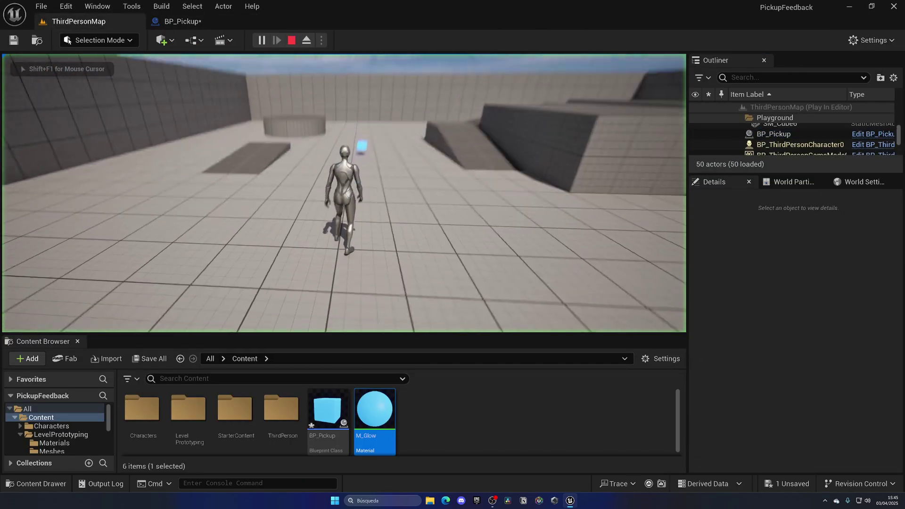
key(w)
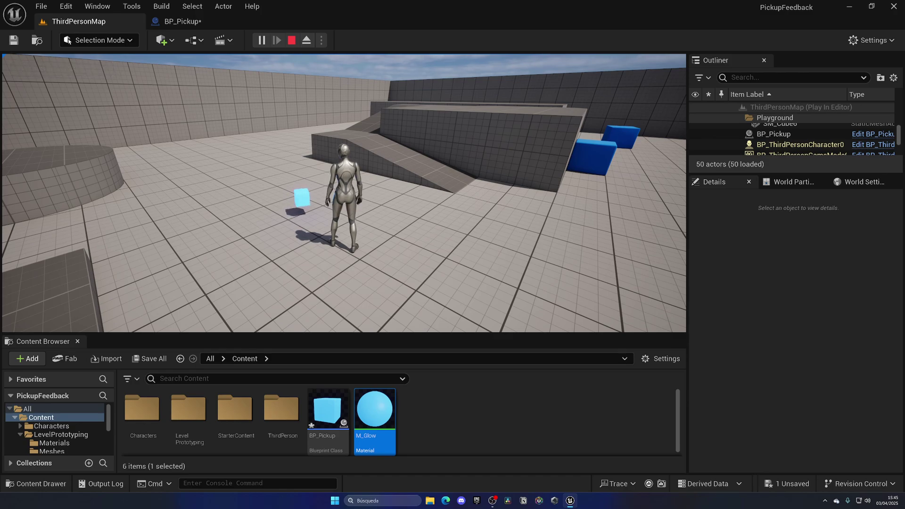
key(Escape)
- Set the X rotation rate of BP_Pickup's RotatingMovement component to 20°
click(182, 21)
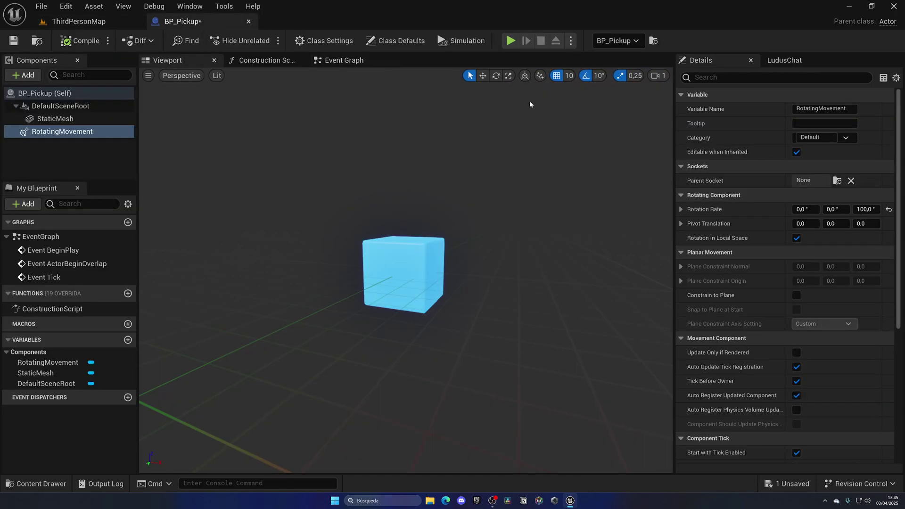
click(806, 210)
text(20)
key(Return)
- Play-test ThirdPersonMap by running around the tilted, spinning pickup, stop the session, and save all changes
click(79, 21)
click(259, 41)
key(w)
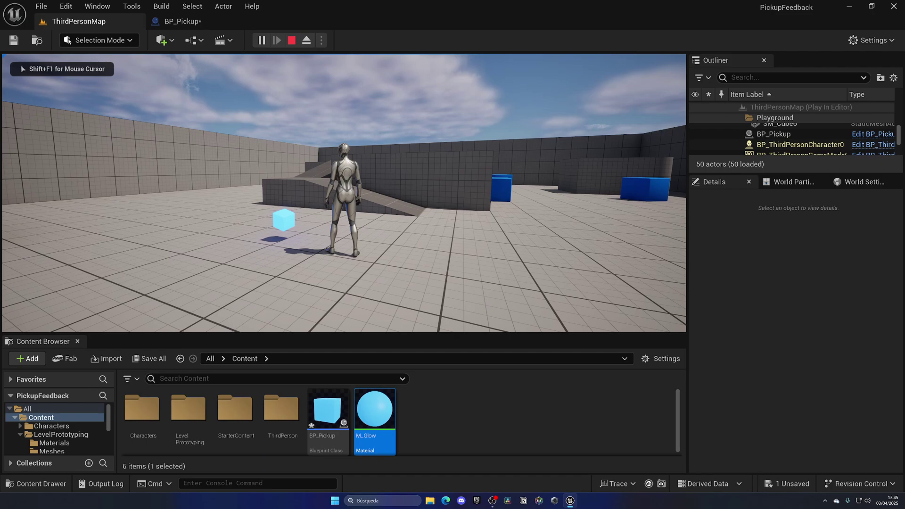
key(w)
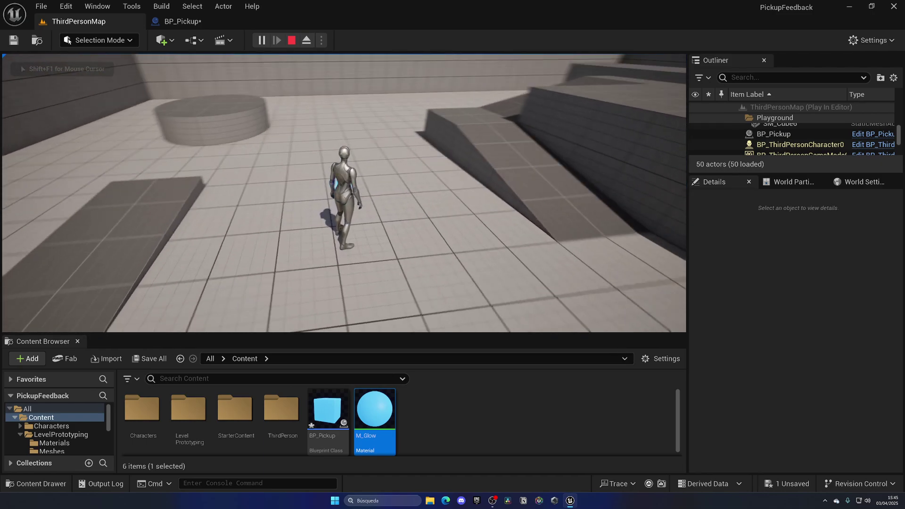
key(w)
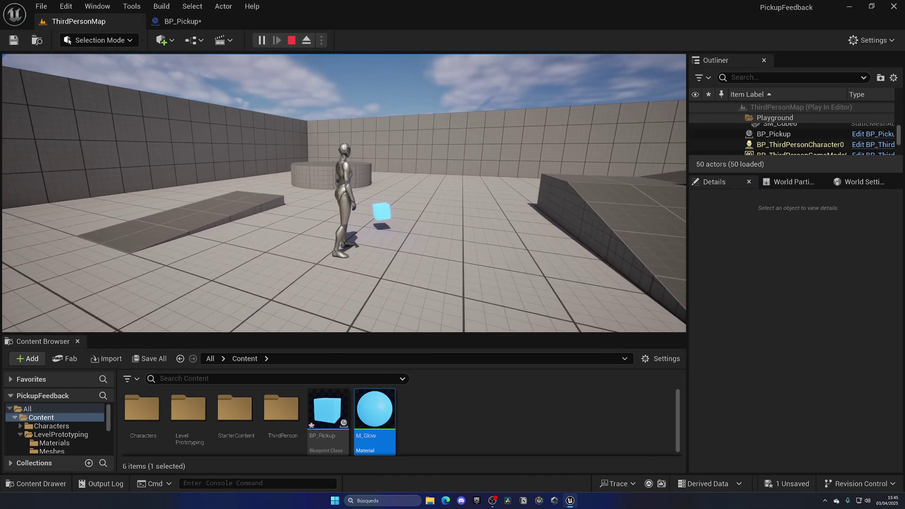
key(w)
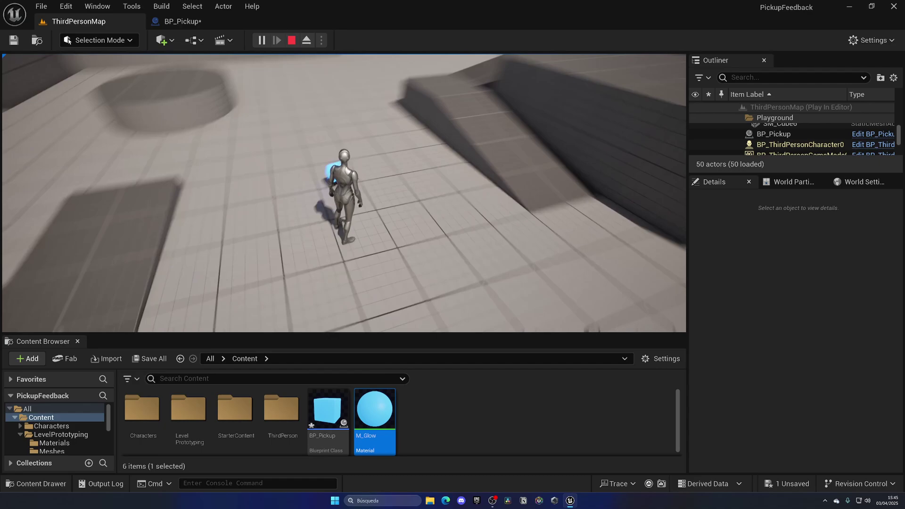
key(w)
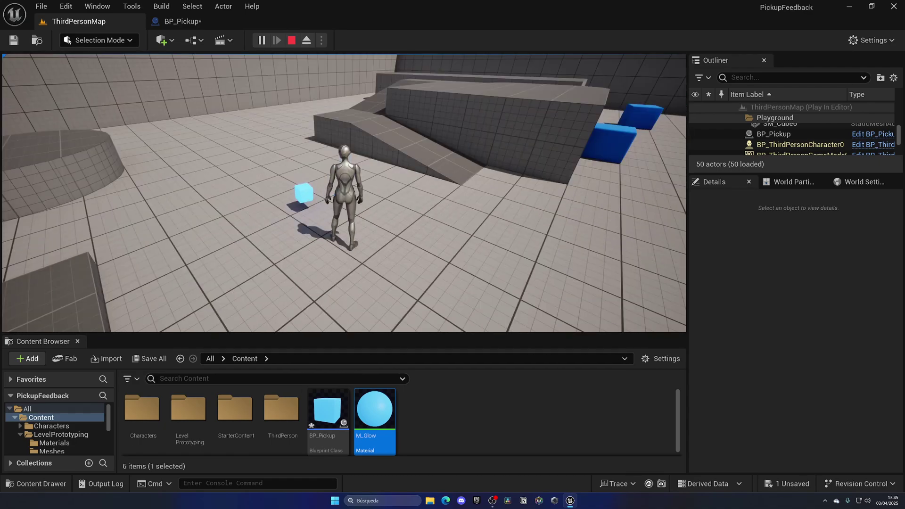
key(w)
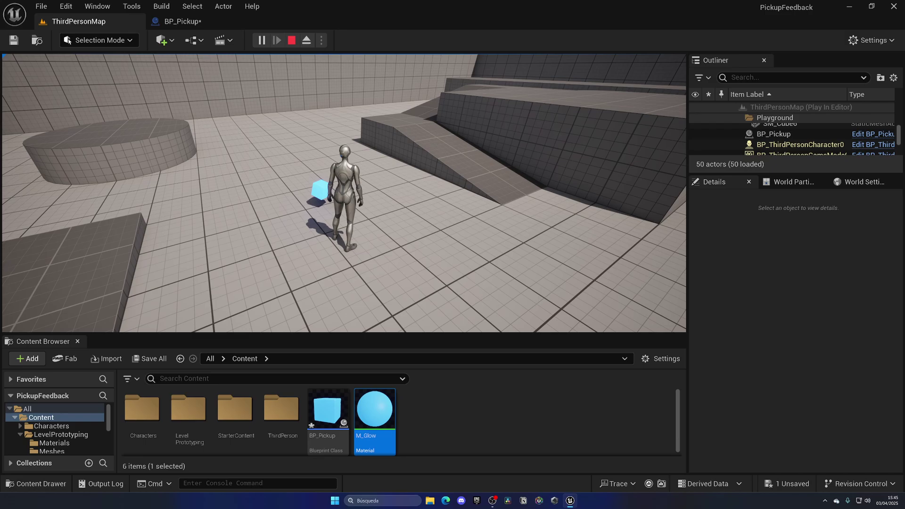
key(w)
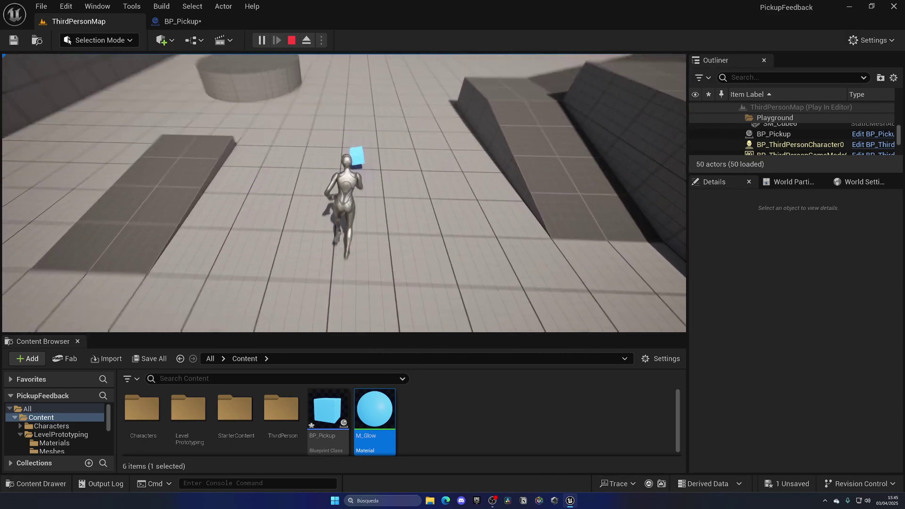
key(w)
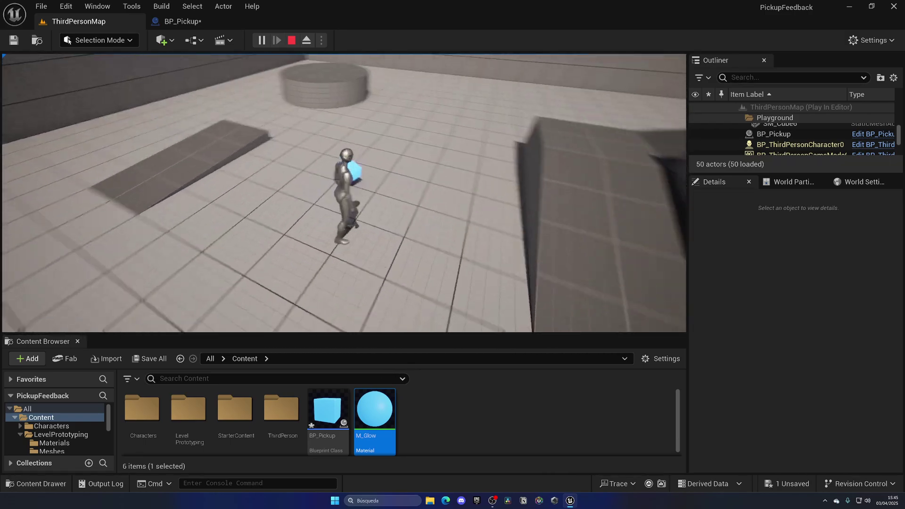
key(w)
key(w)
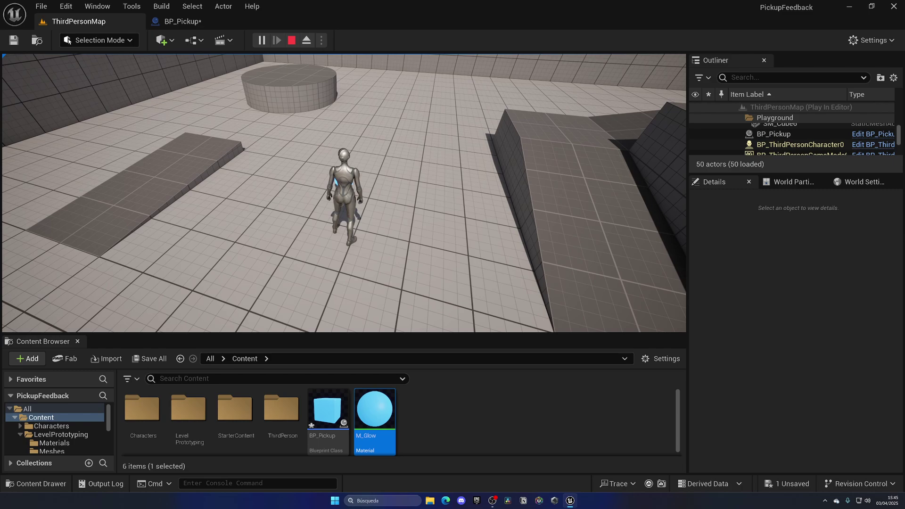
key(w)
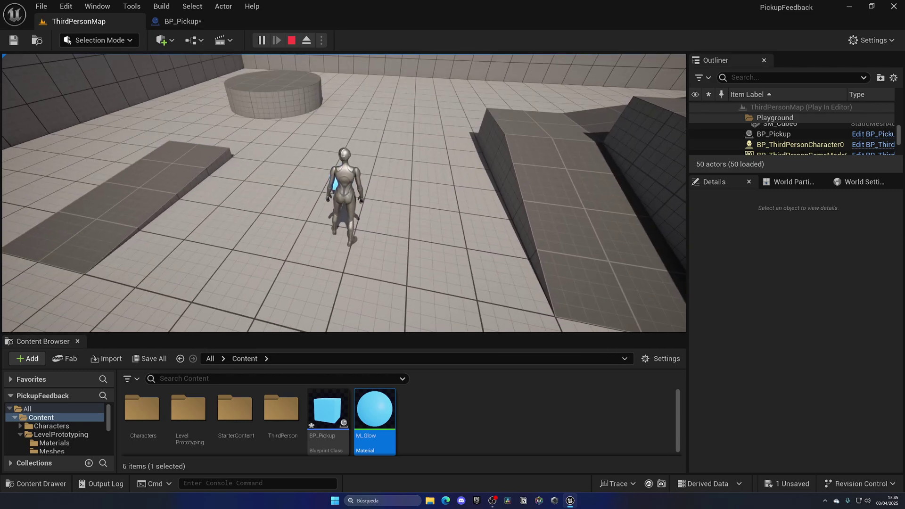
key(Escape)
key(ctrl+shift+s)
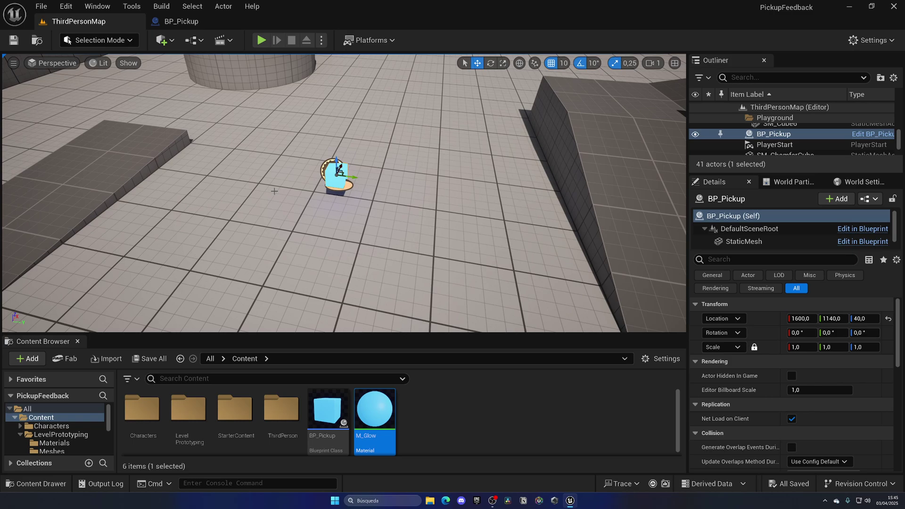
- Add a TextRender component to BP_Pickup and name it Text
click(181, 22)
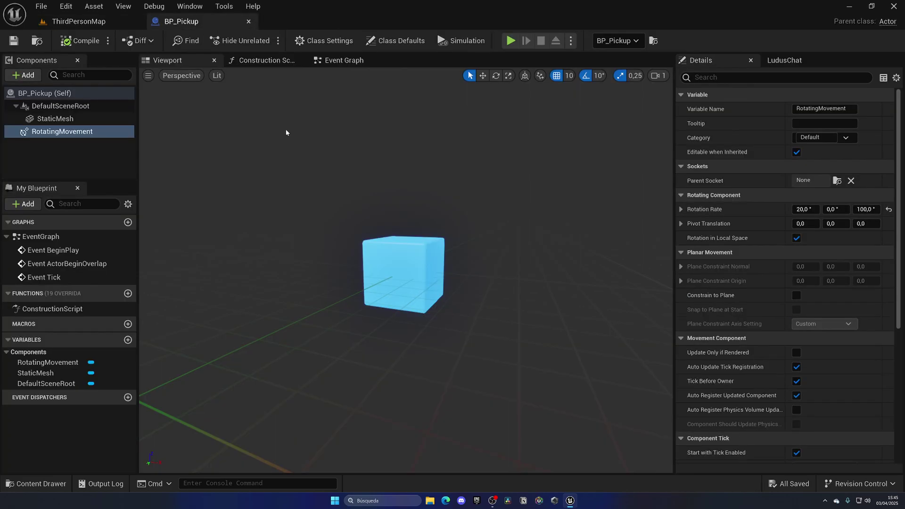
click(110, 162)
click(23, 75)
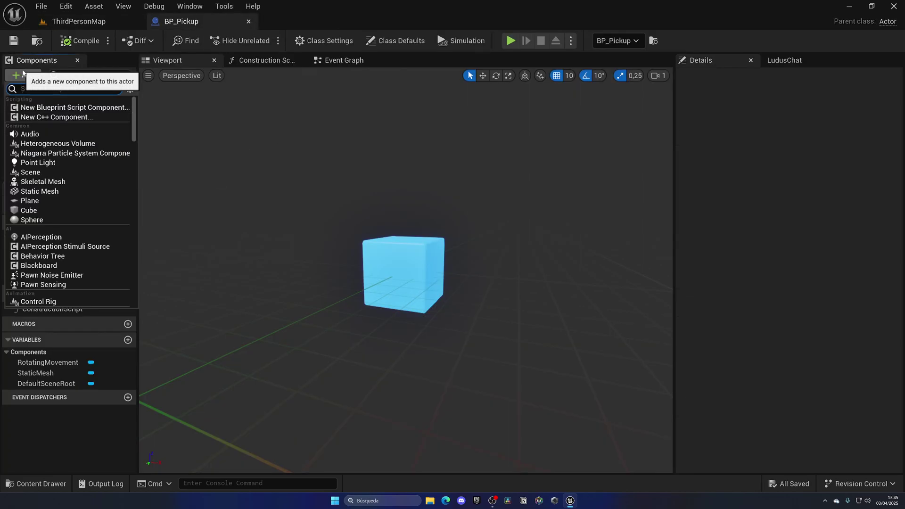
text(text)
key(Return)
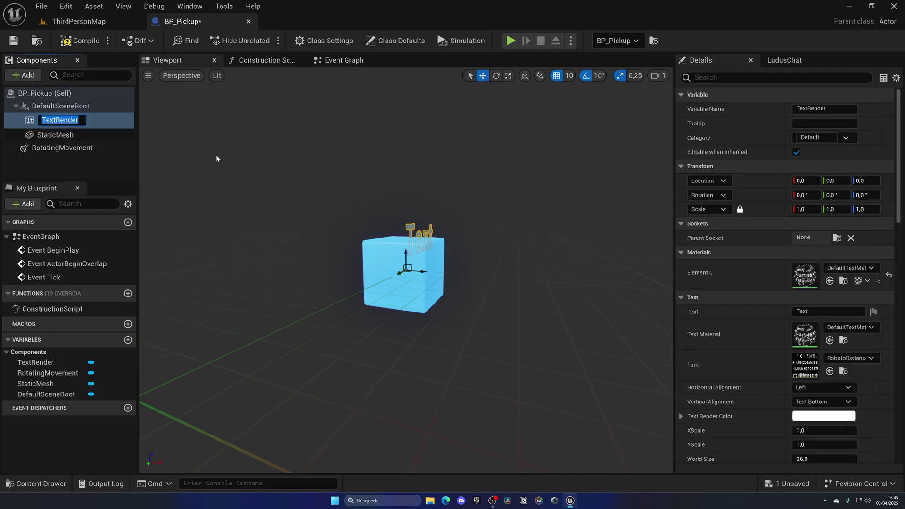
text(Text)
key(Return)
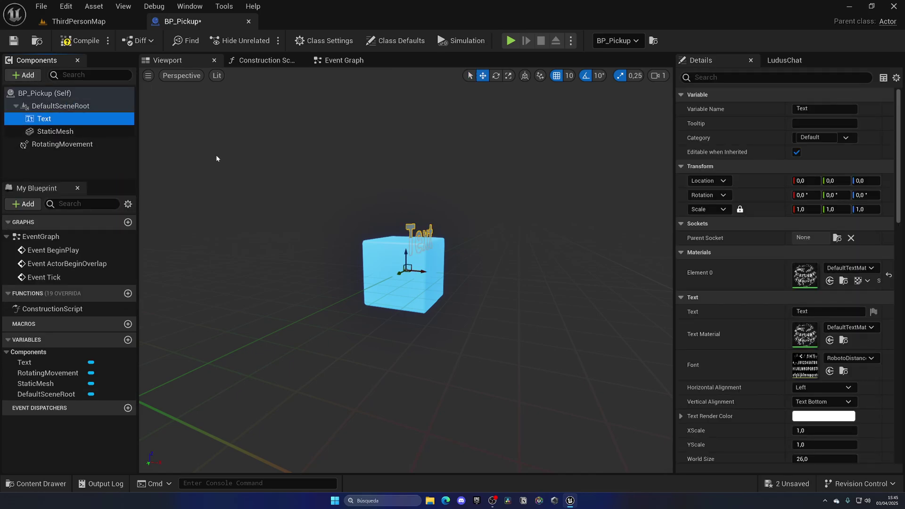
- Set the Text component's text to "Pickup" and its horizontal alignment to Center
click(811, 311)
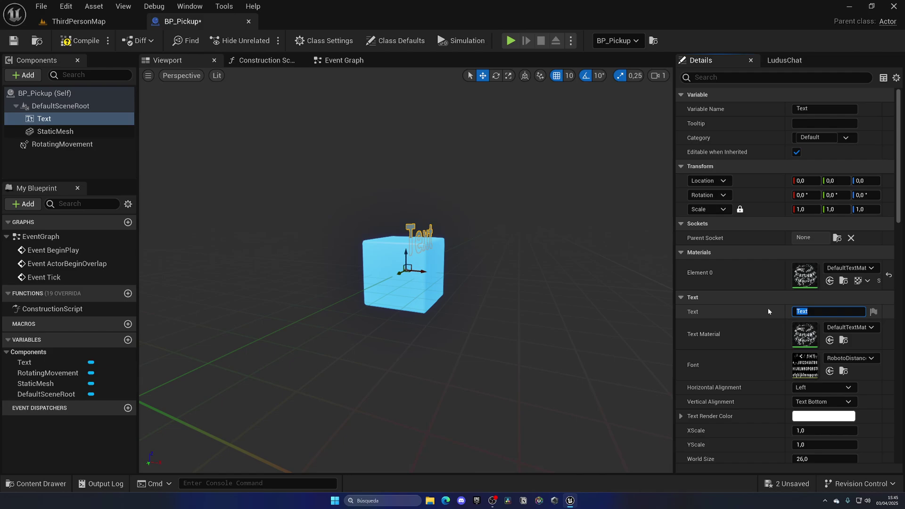
text(Pickup)
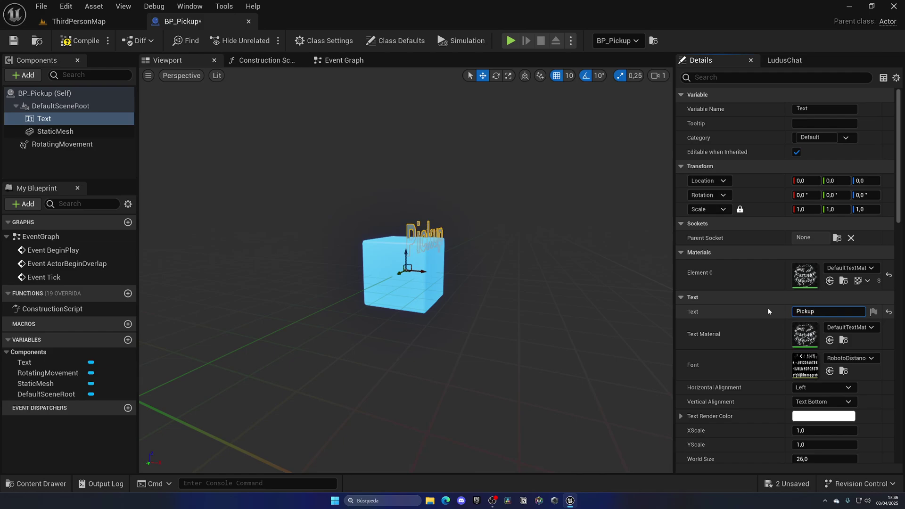
scroll(729, 329, down, 5)
click(801, 271)
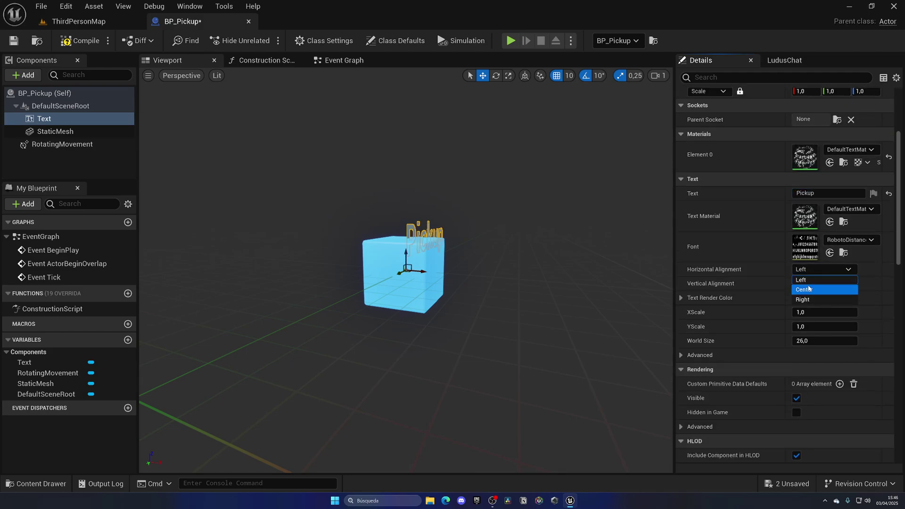
click(809, 288)
- Raise the Pickup text vertically so it sits at the top of the cube, and compile the blueprint
right_drag(551, 253, 494, 241)
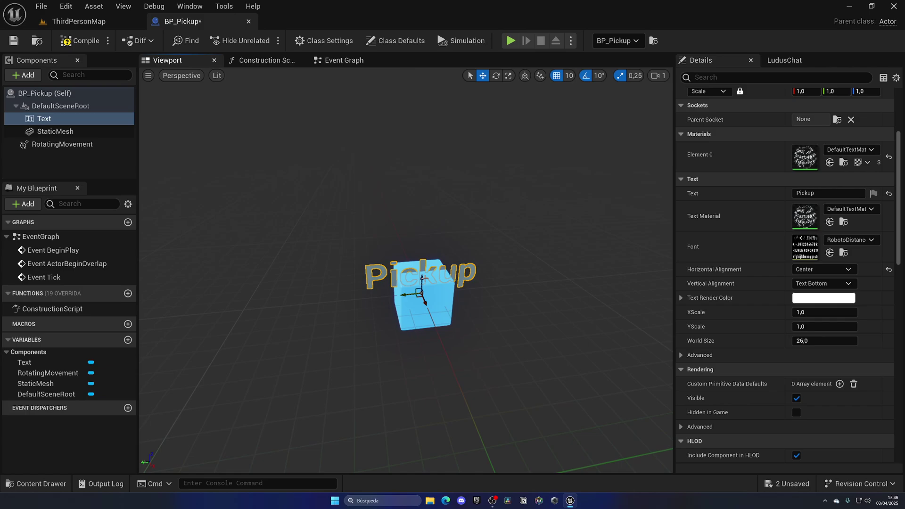
drag(423, 273, 423, 256)
right_drag(569, 385, 616, 376)
key(w)
key(a)
key(s)
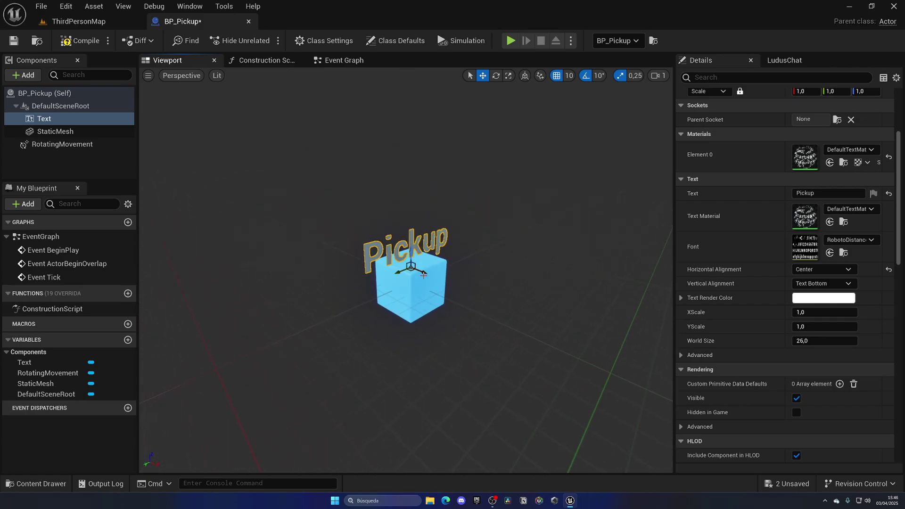
click(80, 40)
- Play-test ThirdPersonMap to check how the Pickup text looks from the player's camera, and stop the session
click(78, 21)
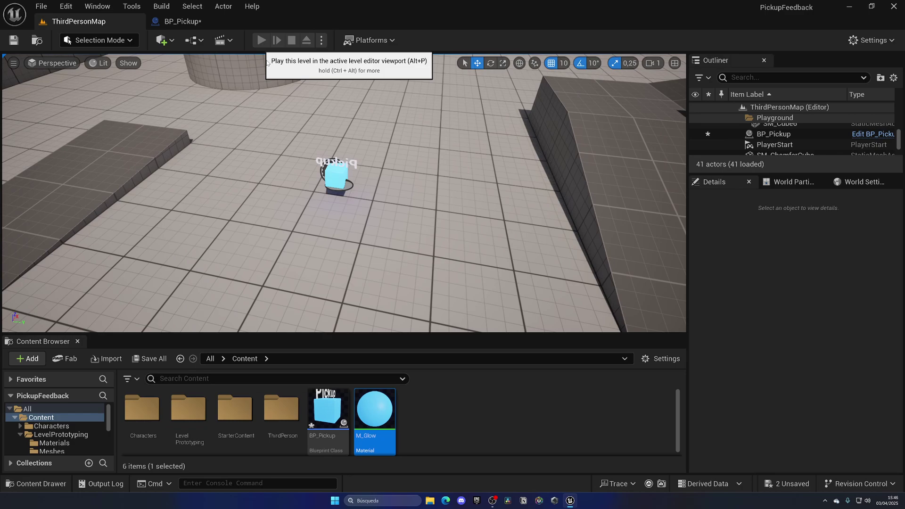
click(262, 40)
key(w)
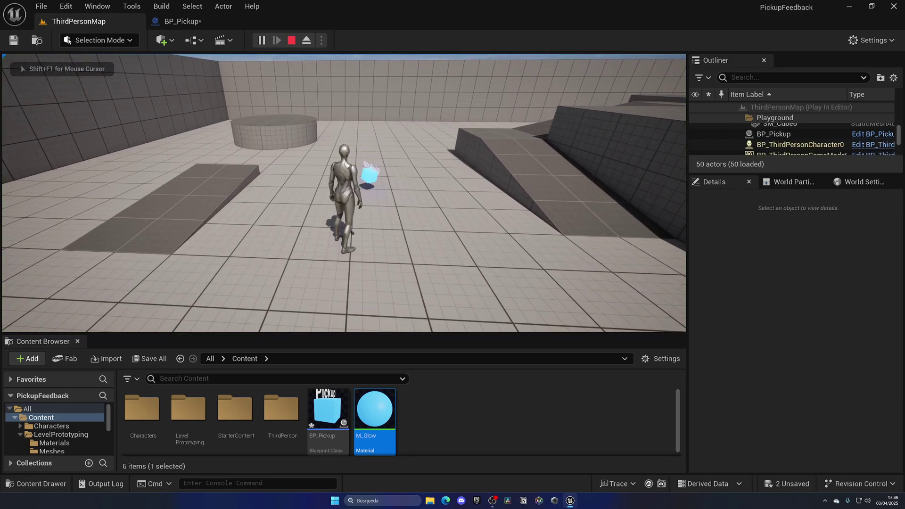
key(d)
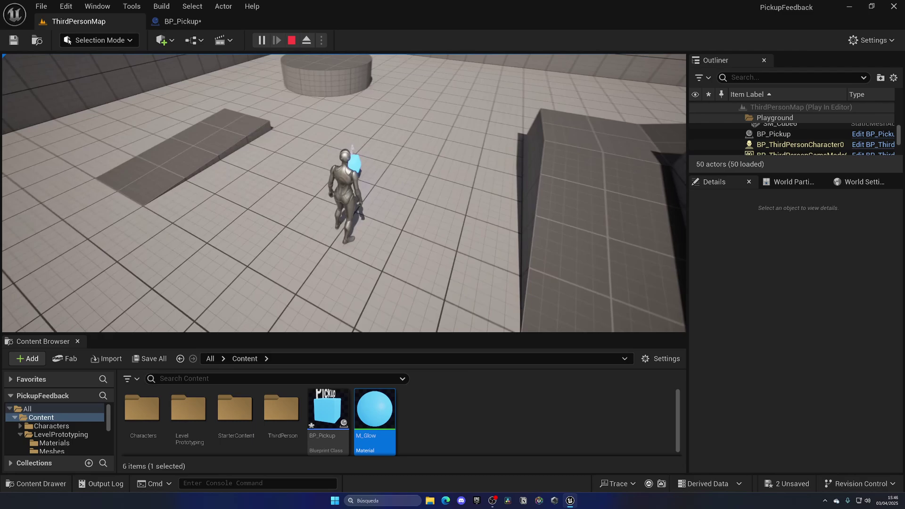
key(Escape)
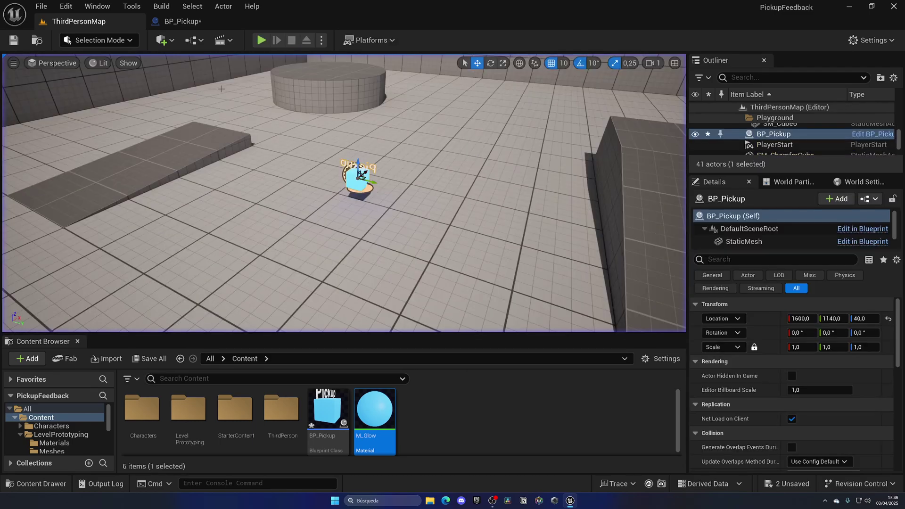
- In BP_Pickup's event graph, delete the BeginPlay and ActorBeginOverlap events and move Event Tick up into their place
click(183, 21)
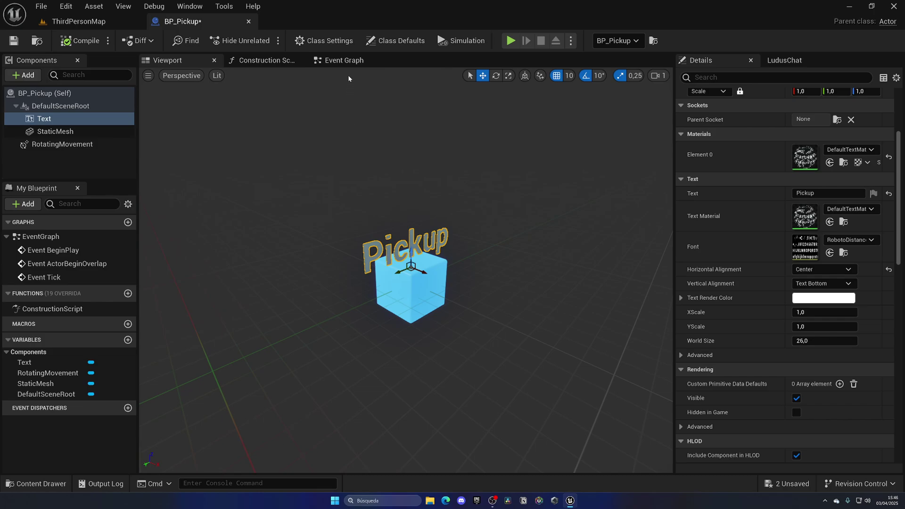
click(343, 60)
right_drag(315, 178, 233, 154)
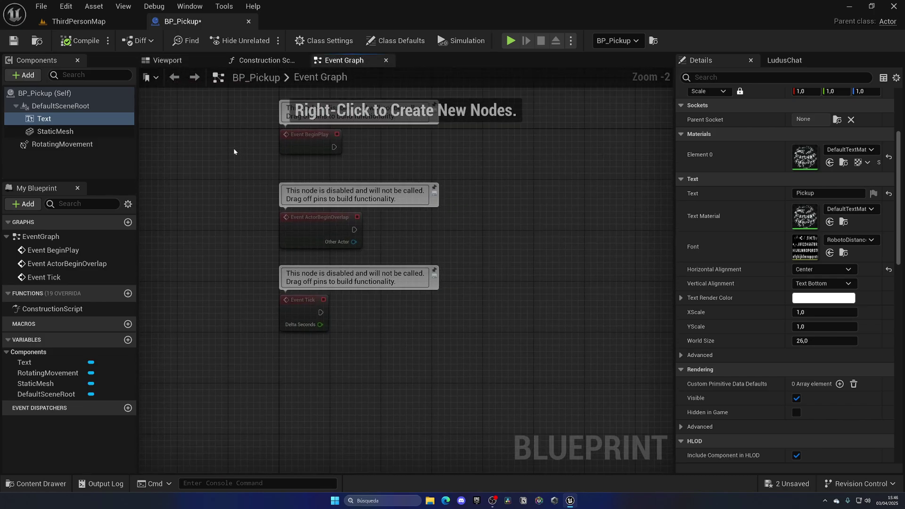
drag(233, 149, 324, 239)
key(Delete)
click(306, 289)
drag(306, 288, 306, 193)
scroll(334, 209, up, 2)
right_drag(381, 232, 349, 212)
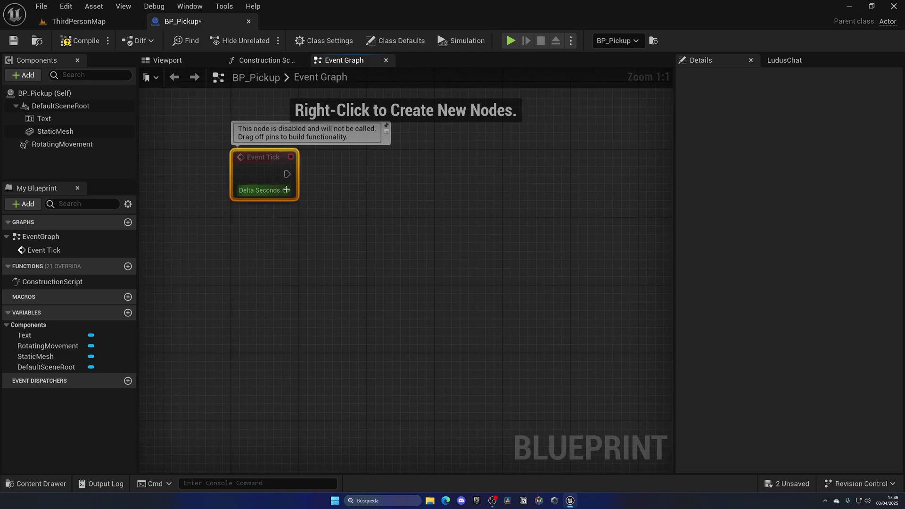
- Bring a Text component reference into the graph and add a Set World Rotation node targeting it
drag(54, 122, 408, 165)
text(set world rp)
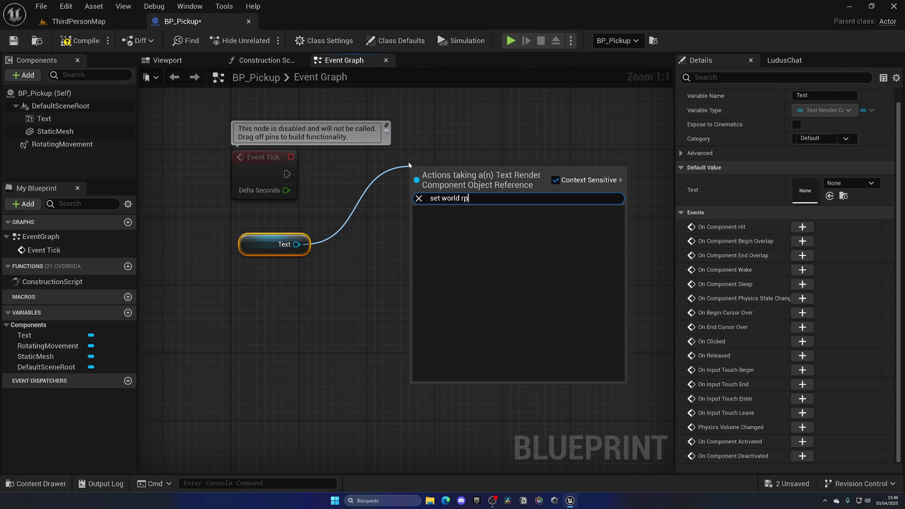
key(BackSpace)
text(orld ro)
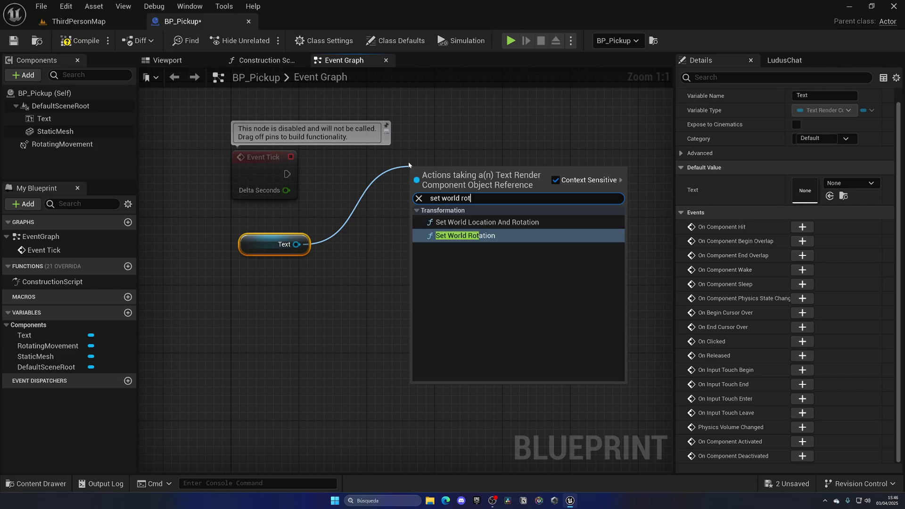
text(t)
key(Return)
- Connect Event Tick's execution to Set World Rotation and arrange the Text reference between the two nodes
drag(287, 174, 453, 167)
click(282, 239)
drag(282, 239, 367, 213)
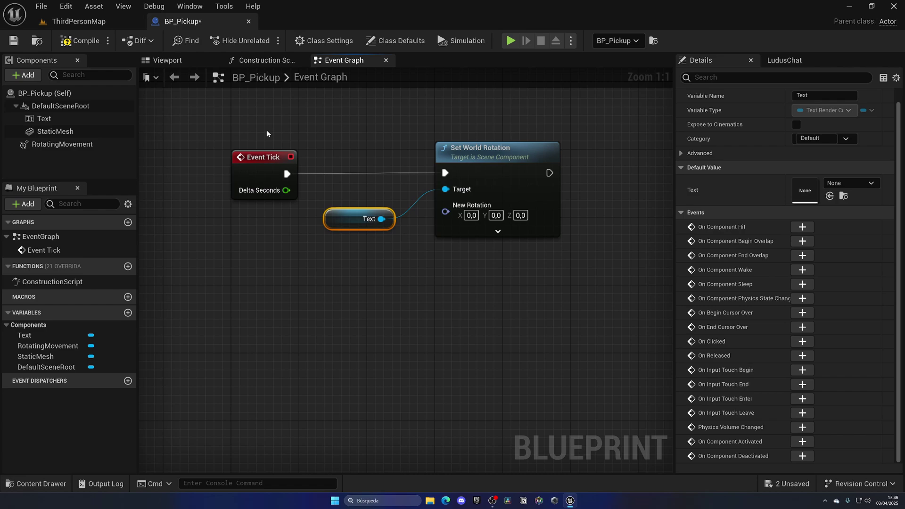
drag(268, 134, 452, 255)
click(400, 281)
right_drag(400, 281, 462, 268)
drag(409, 212, 408, 196)
click(415, 236)
right_drag(431, 240, 397, 231)
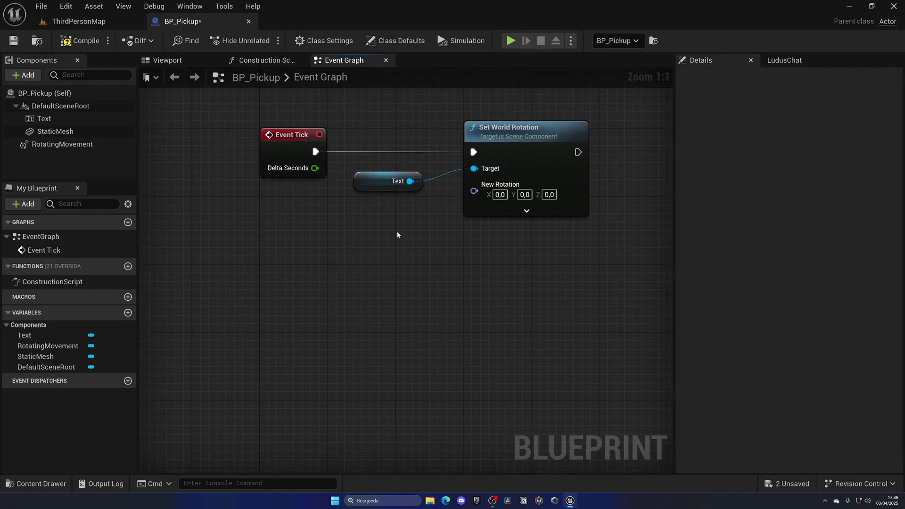
- Add a Find Look at Rotation node feeding Set World Rotation's New Rotation input and place it below the Text reference
drag(474, 192, 385, 260)
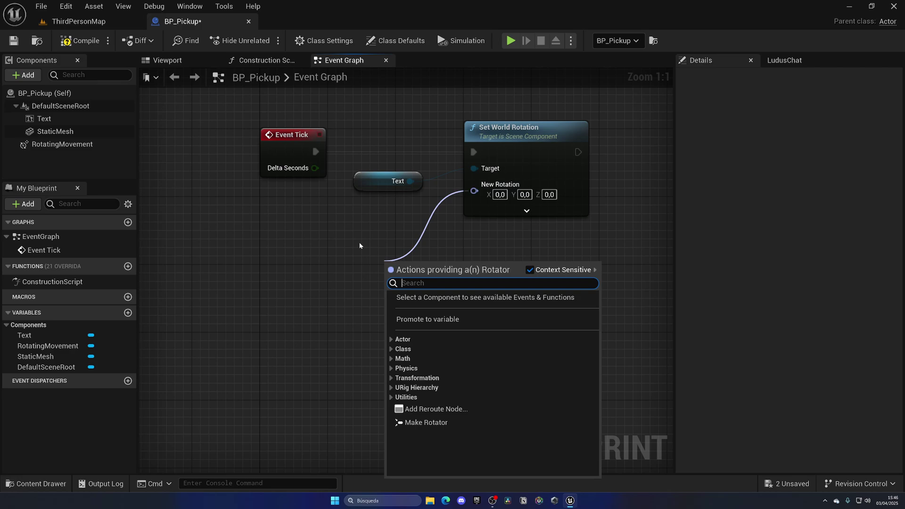
click(379, 239)
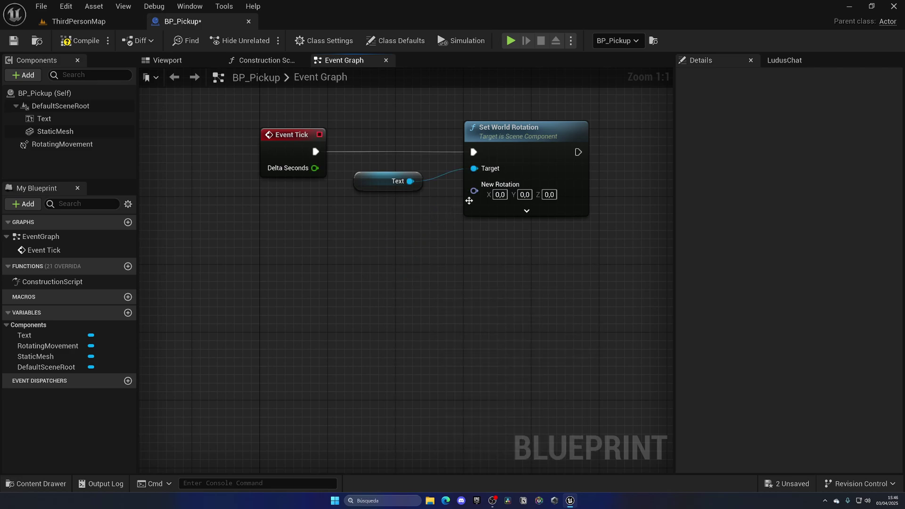
drag(474, 192, 379, 239)
text(find)
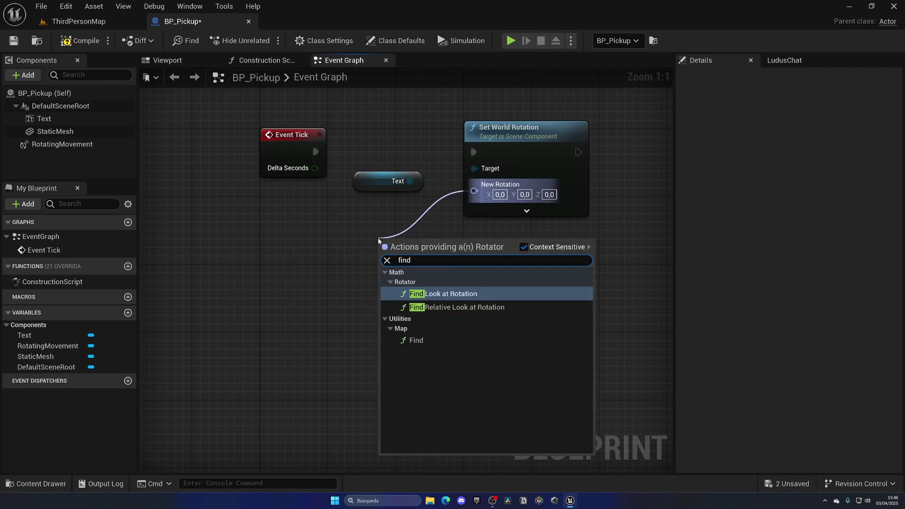
key(Return)
drag(393, 239, 347, 271)
right_drag(320, 269, 360, 264)
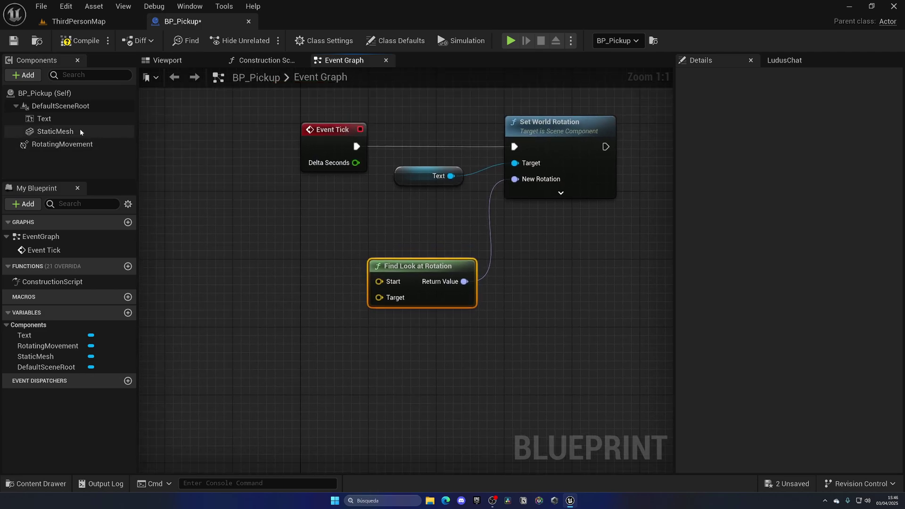
- Get the Text component's world location, connect it to the Start input of Find Look at Rotation, and align the nodes
drag(44, 119, 288, 234)
text(get world loca)
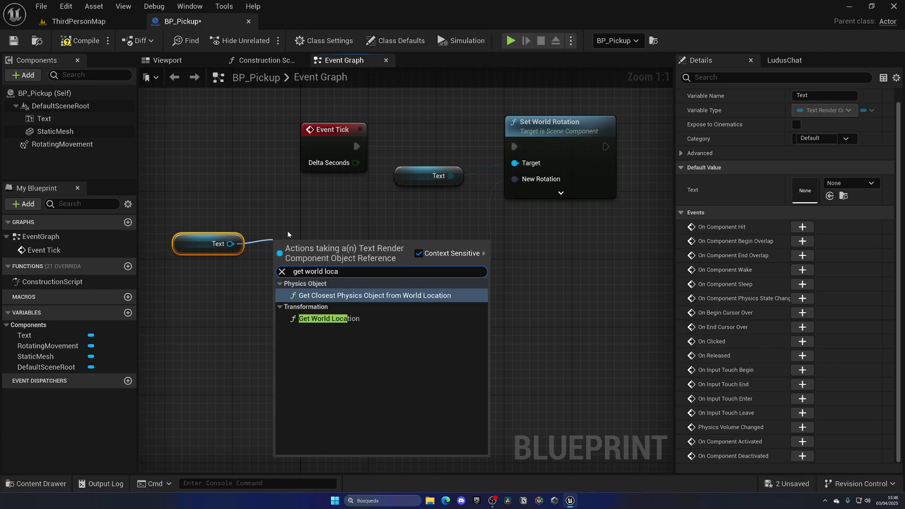
key(Down)
key(Return)
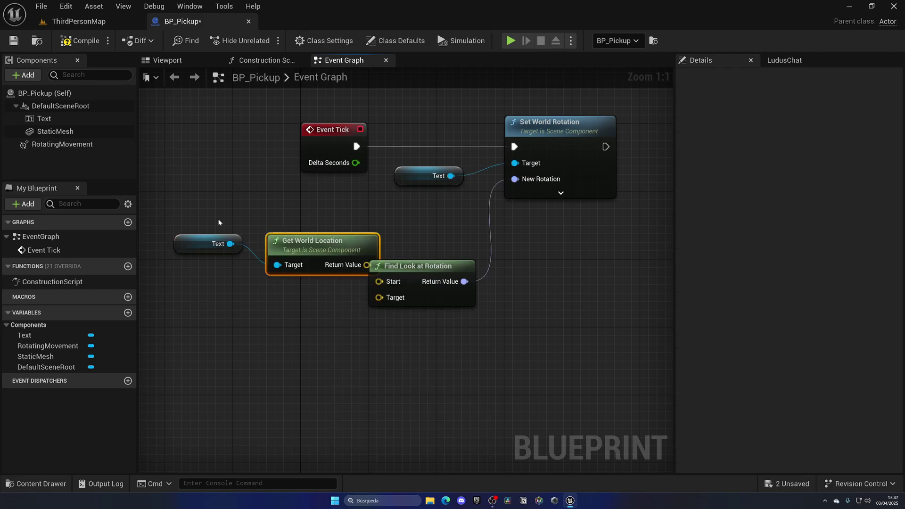
key(q)
drag(219, 214, 268, 234)
drag(342, 248, 379, 282)
click(342, 309)
right_drag(337, 318, 435, 261)
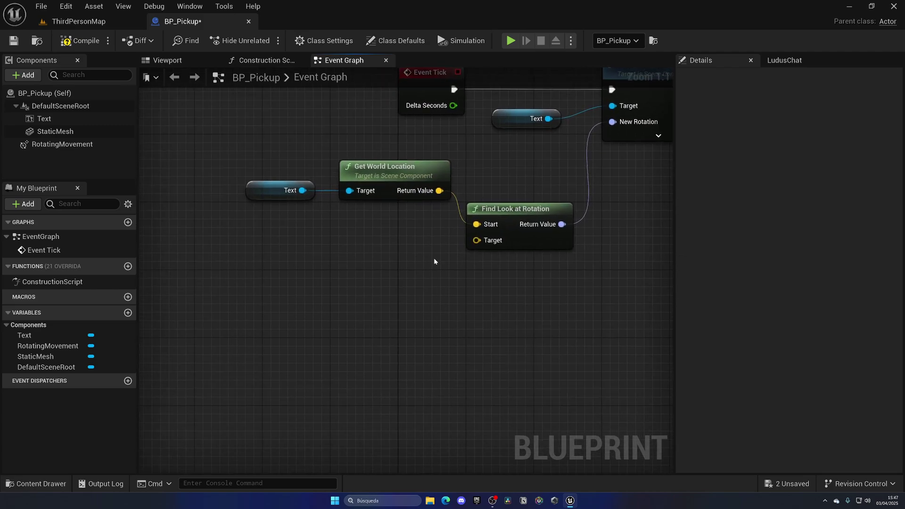
- Add a Get Player Camera Manager node below the Text location nodes
right_click(289, 288)
text(get cmae)
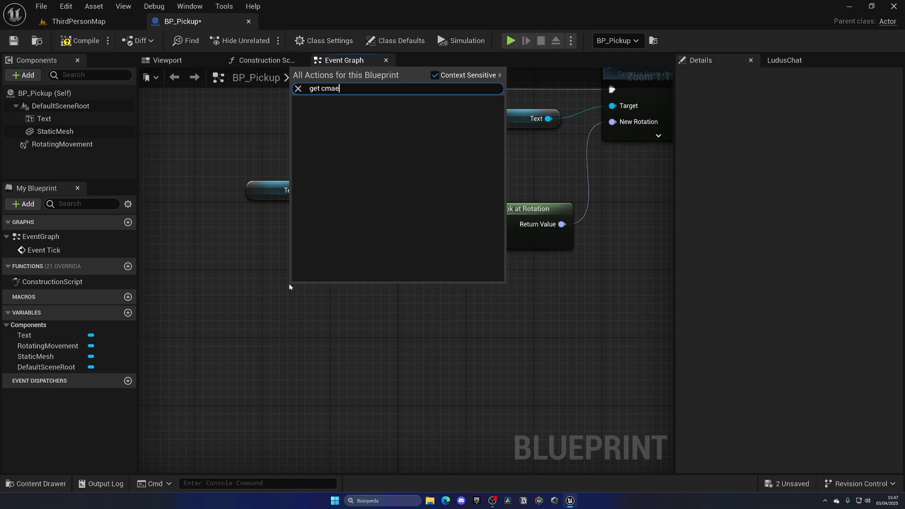
text(ra)
key(BackSpace)
key(BackSpace)
key(BackSpace)
key(BackSpace)
key(BackSpace)
text(amer)
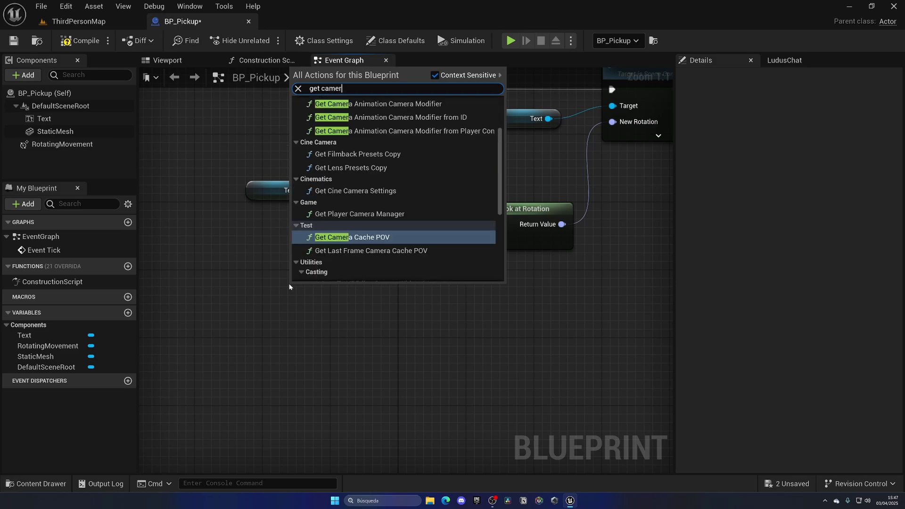
text(a)
click(359, 214)
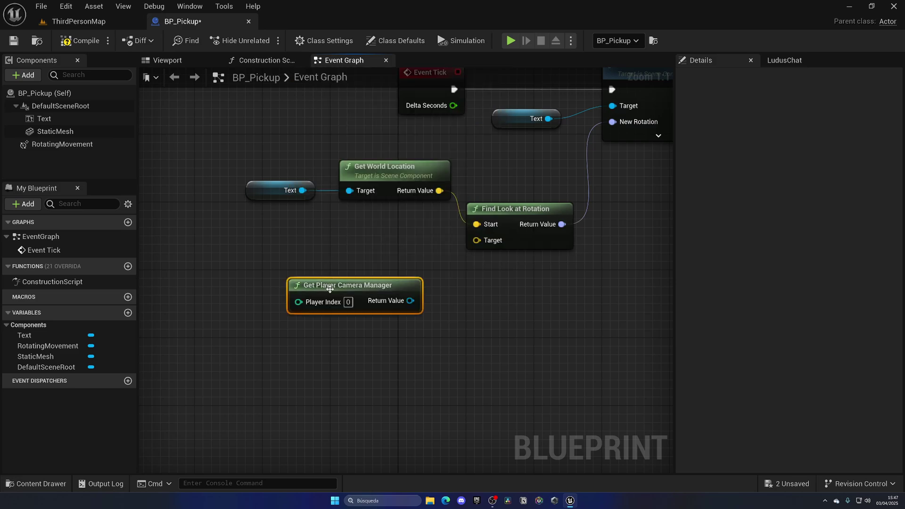
drag(330, 282, 270, 277)
- Get the camera manager's actor location, connect it to the Target input of Find Look at Rotation, and align the nodes
drag(351, 292, 400, 296)
text(get actor loca)
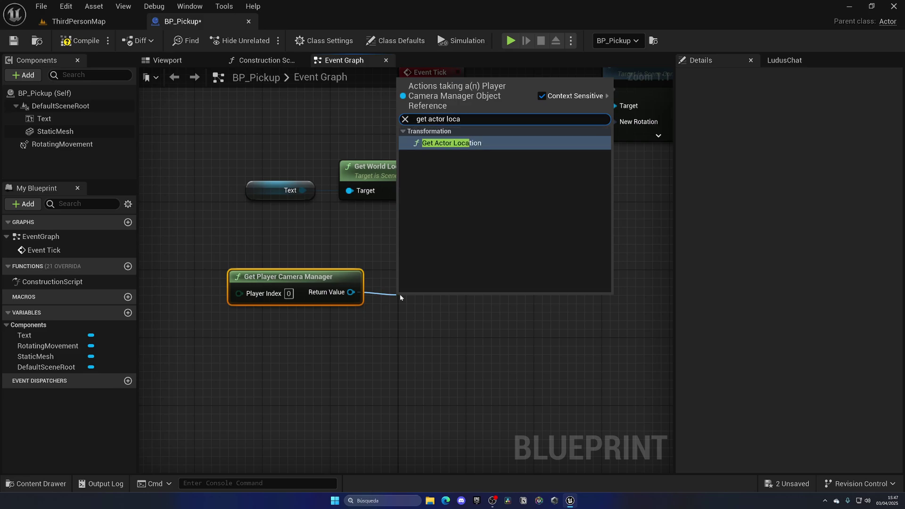
key(Return)
drag(344, 257, 477, 240)
key(q)
click(334, 170)
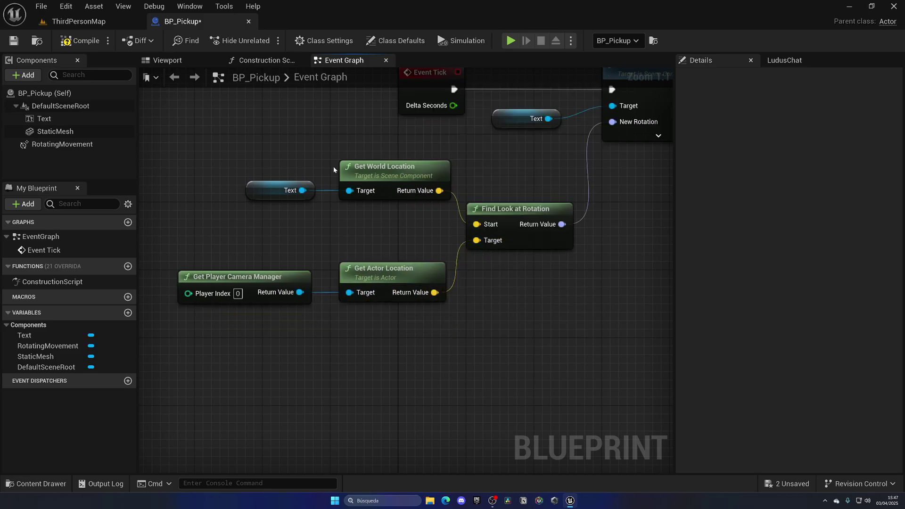
- Play-test ThirdPersonMap by running around the pickup to check that its text faces the camera, and stop the session
click(83, 23)
click(263, 40)
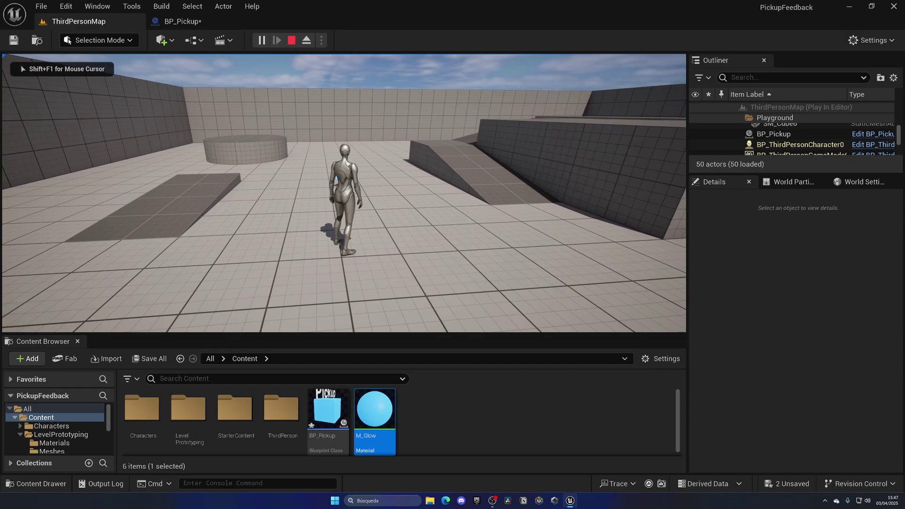
key(w)
key(w)
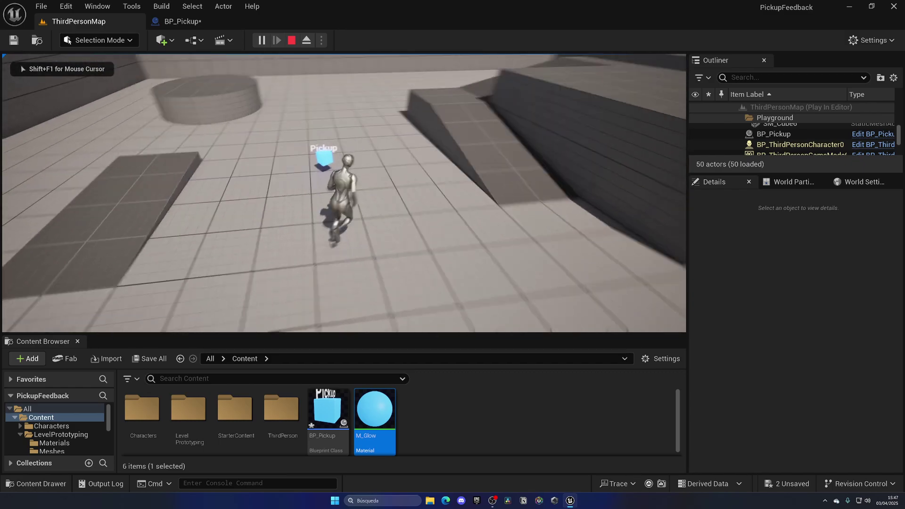
key(w)
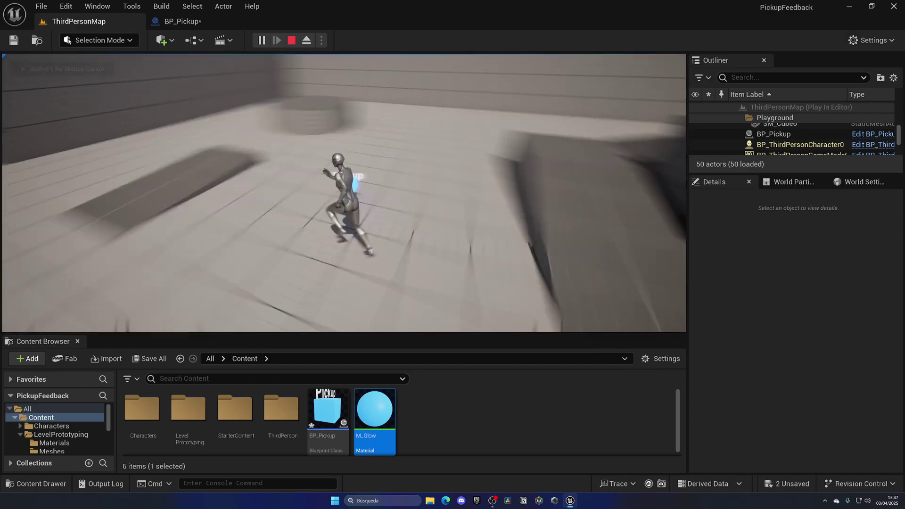
key(Escape)
- Raise BP_Pickup's Text component to Z 15 using a grid snap of 5, compile the blueprint, and save everything
click(183, 21)
click(167, 60)
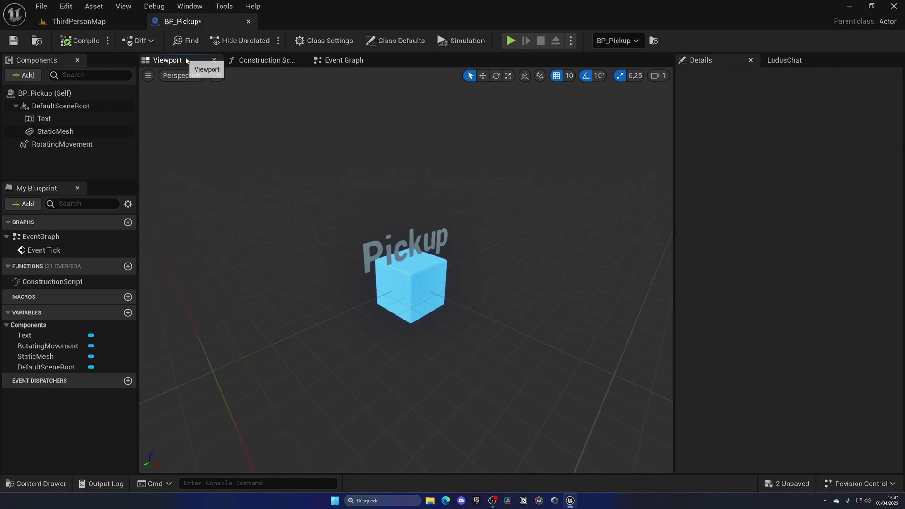
click(419, 236)
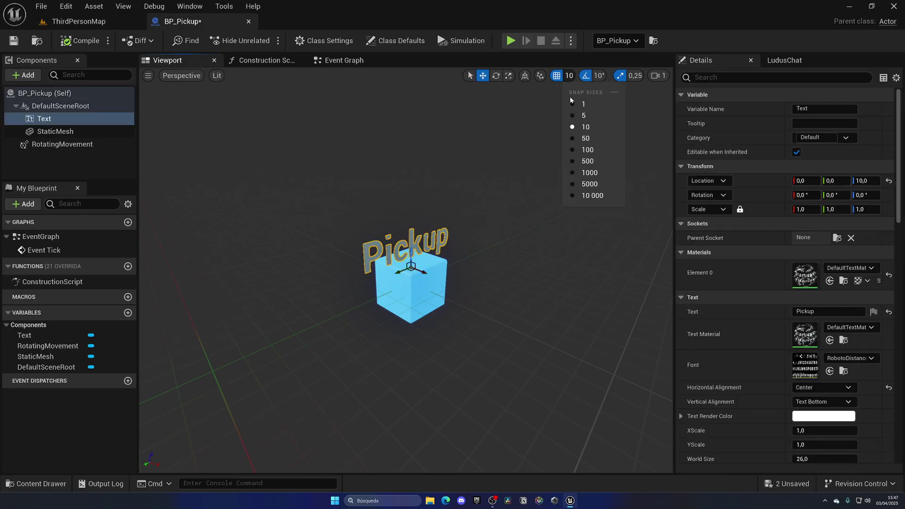
drag(411, 250, 411, 242)
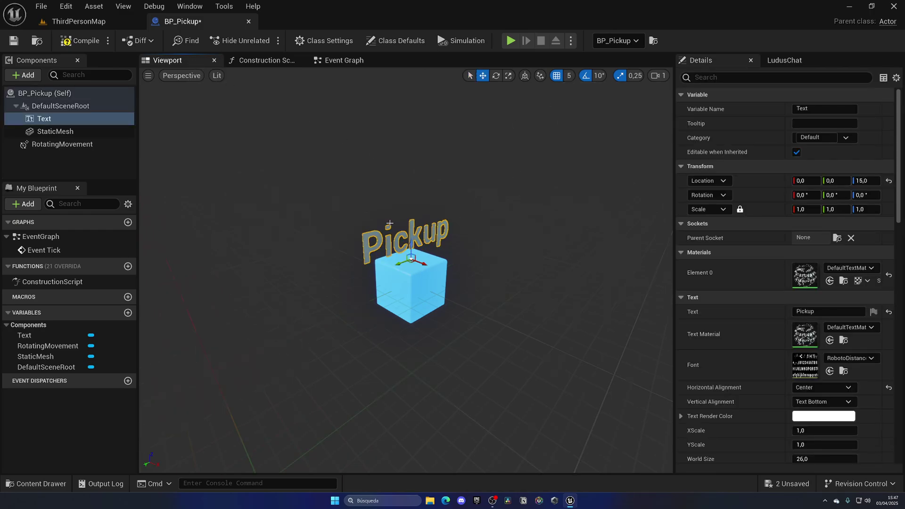
click(82, 41)
key(ctrl+shift+s)
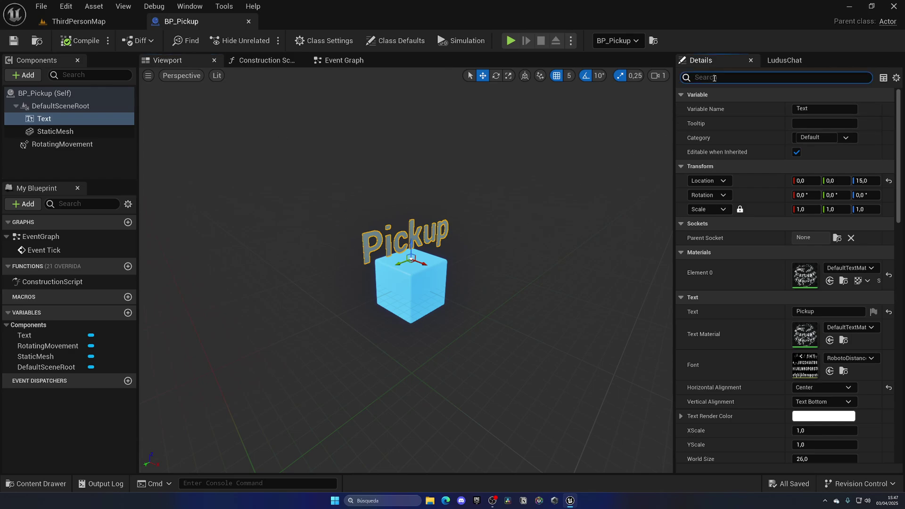
- Turn off the Text component's Visible option so the label is hidden by default
text(visi)
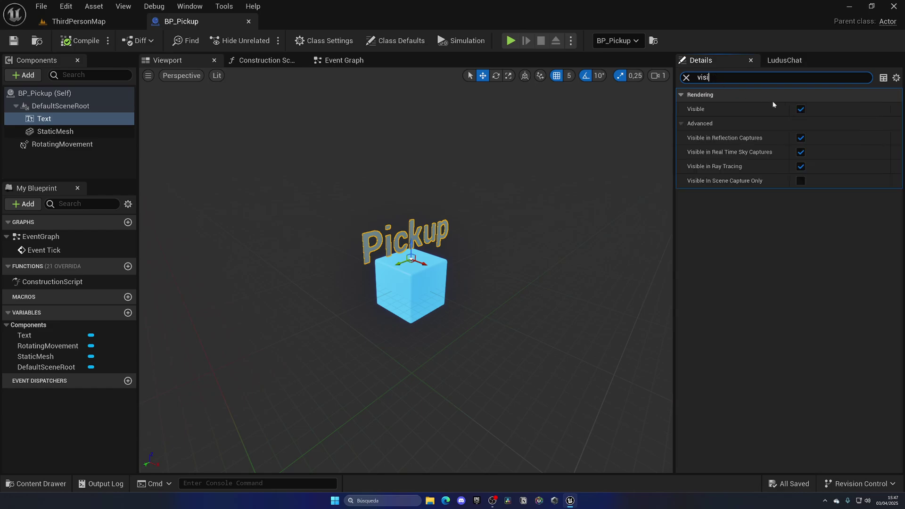
click(800, 109)
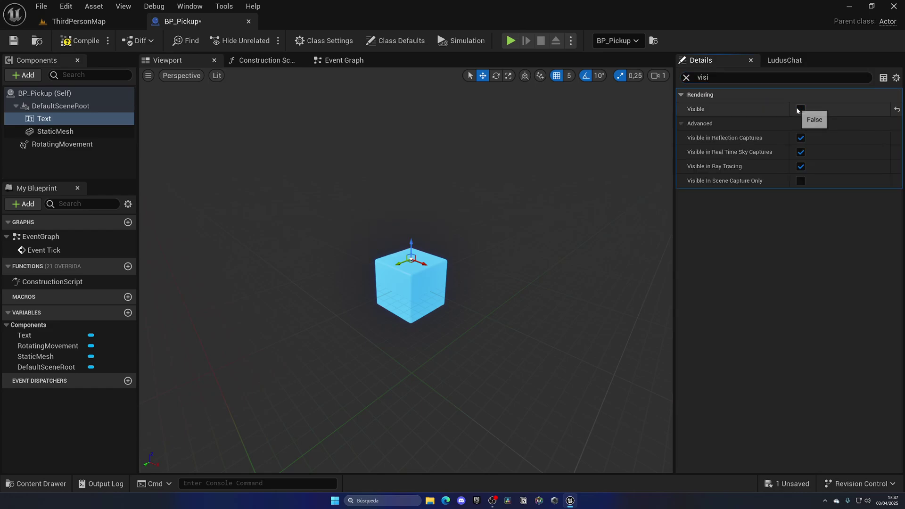
click(687, 77)
- Add a Sphere Collision component to BP_Pickup and name it Trigger
click(103, 171)
click(23, 75)
text(c)
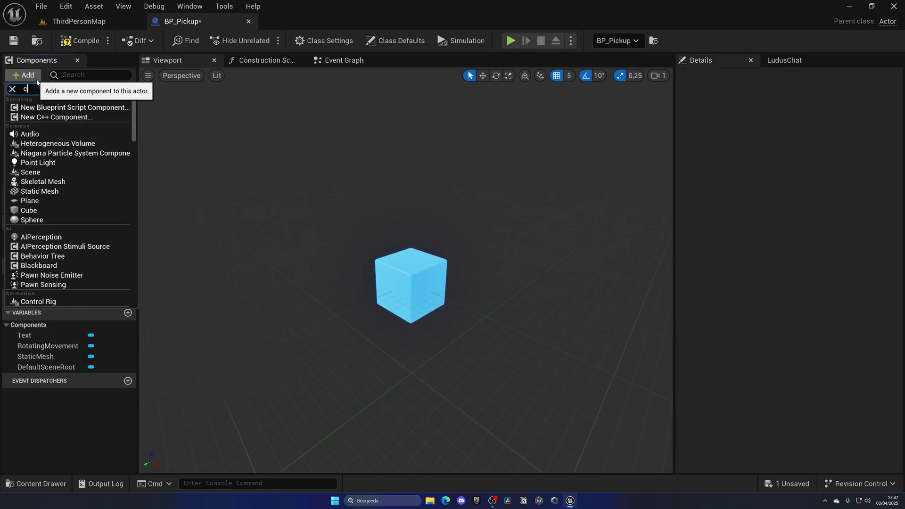
text(olli)
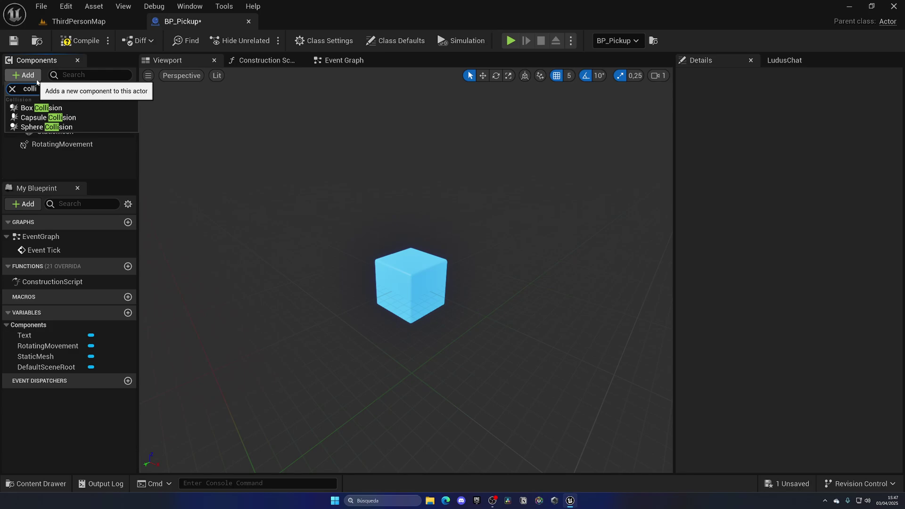
click(47, 127)
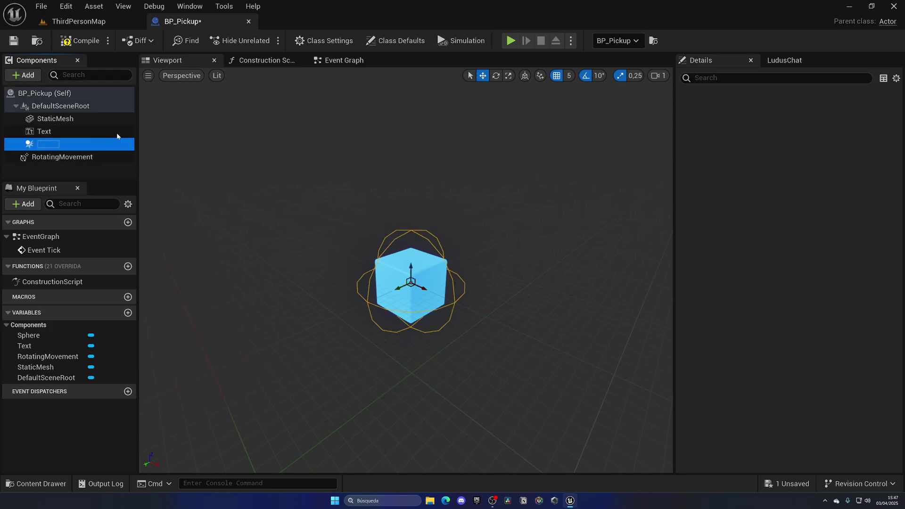
key(Return)
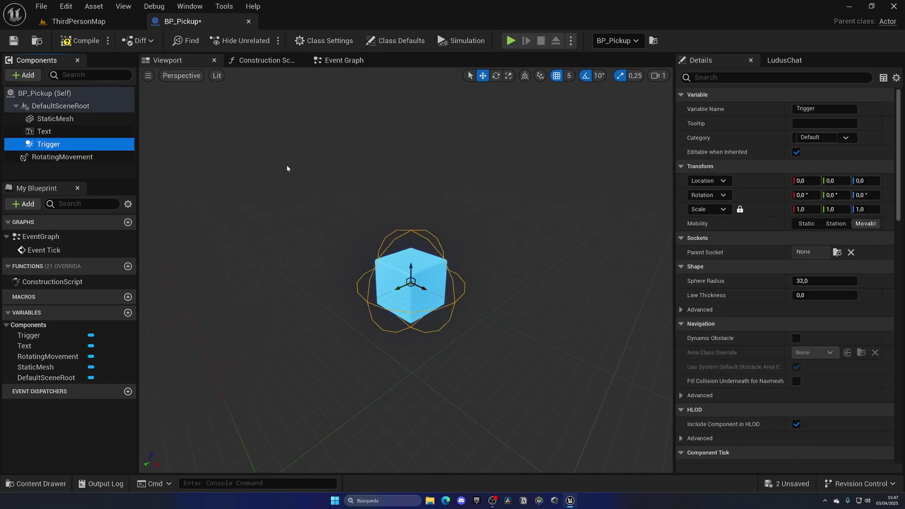
- Set the Trigger component's Sphere Radius to 100
mouse_move(801, 280)
mouse_down()
mouse_move(854, 280)
mouse_move(802, 281)
mouse_up()
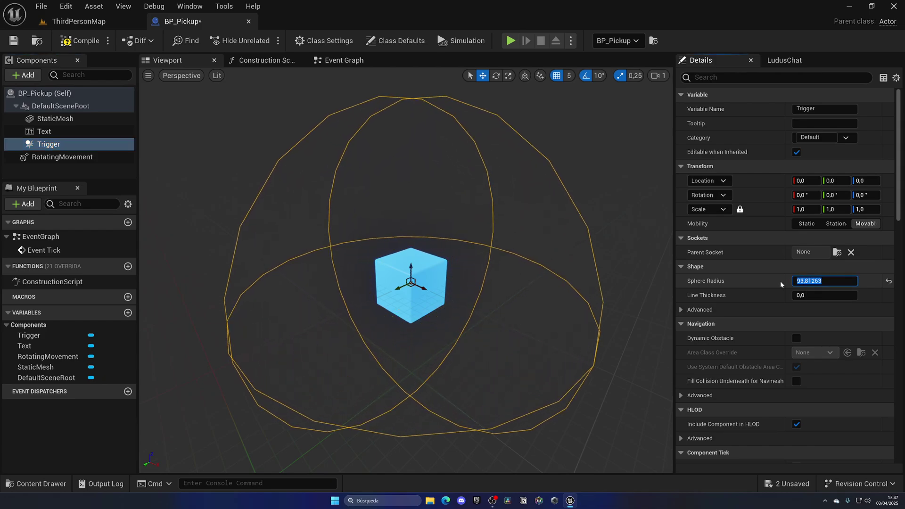
text(100)
key(Return)
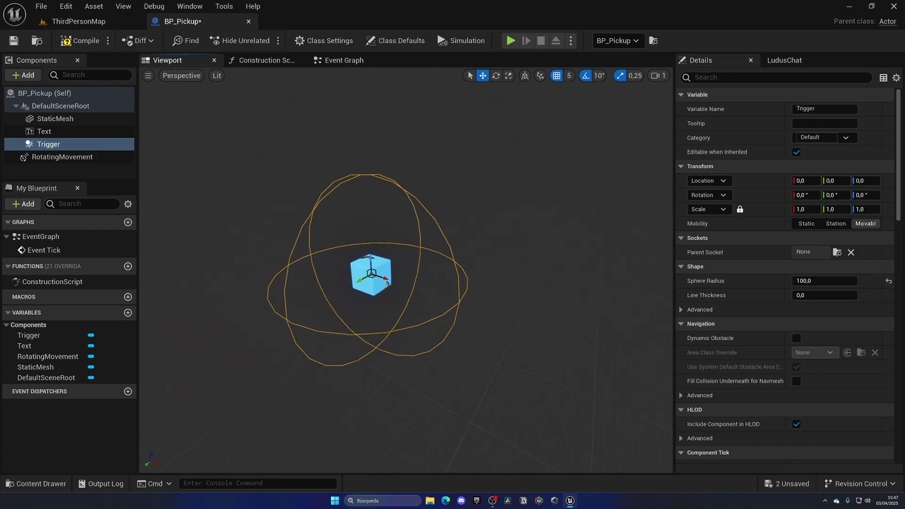
- Add an On Component Begin Overlap event for the Trigger component in the Event Graph
scroll(771, 311, down, 10)
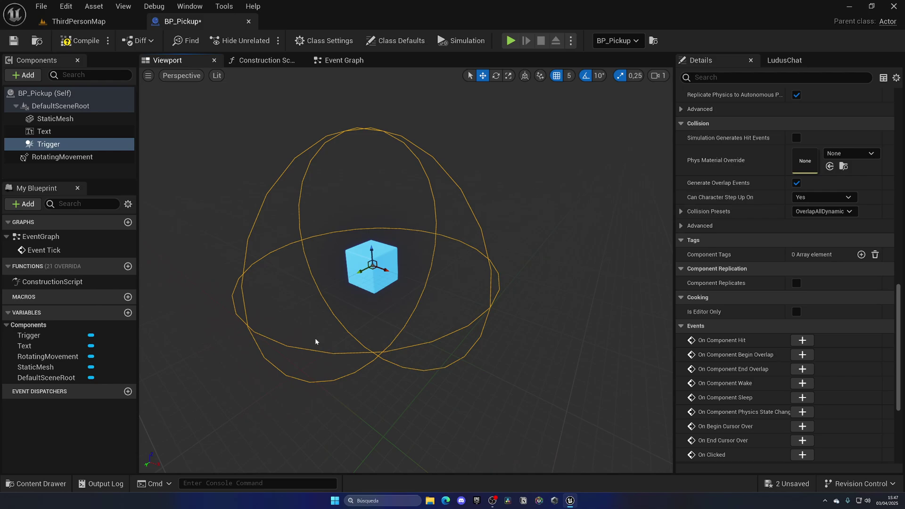
scroll(773, 302, down, 3)
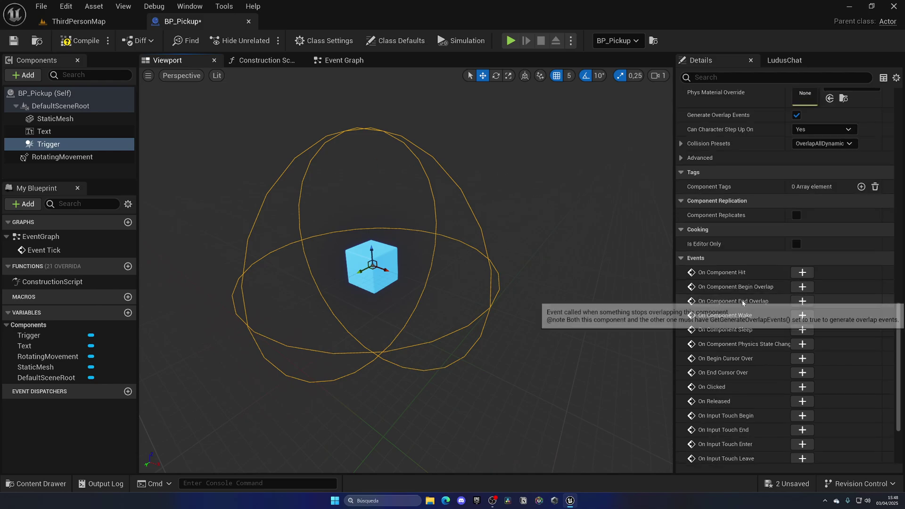
click(803, 287)
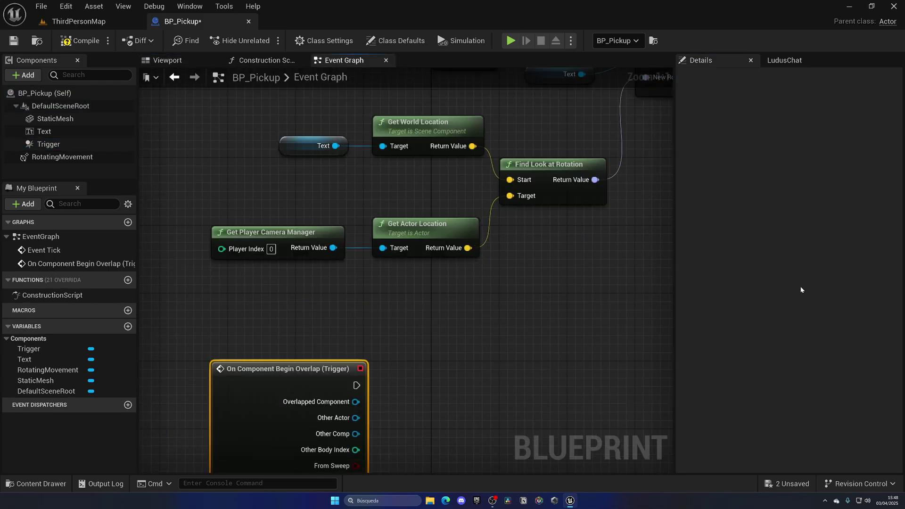
right_drag(511, 263, 472, 251)
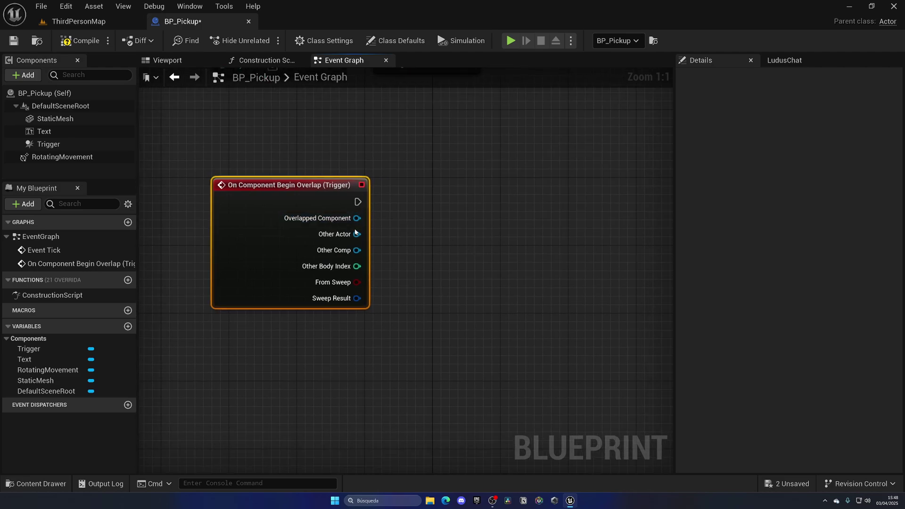
drag(356, 234, 446, 197)
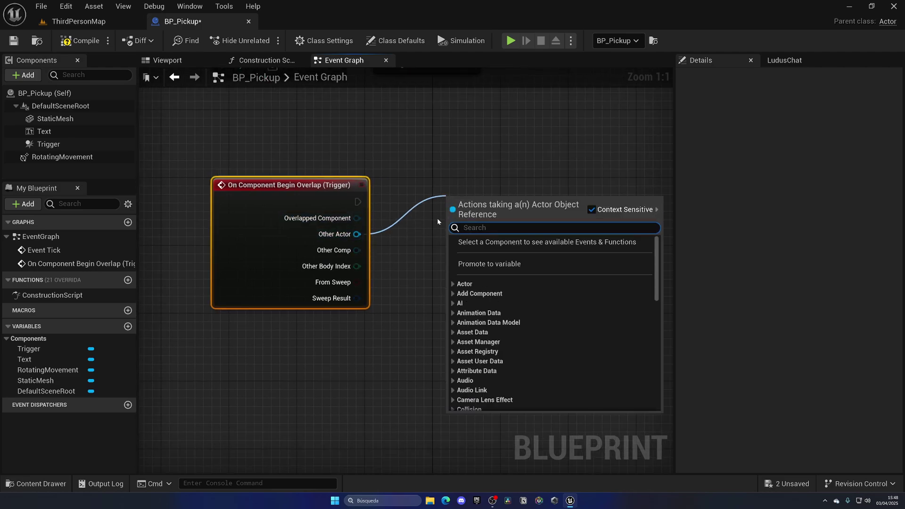
click(422, 197)
- Add a Set Visibility node targeting the Text component, run it from Begin Overlap, and enable New Visibility
click(47, 132)
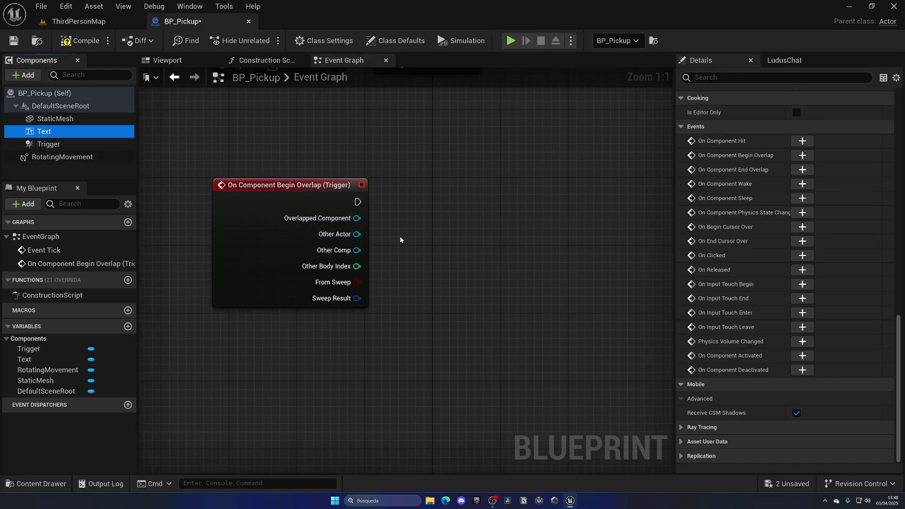
drag(401, 240, 399, 238)
drag(455, 246, 489, 201)
text(set vi)
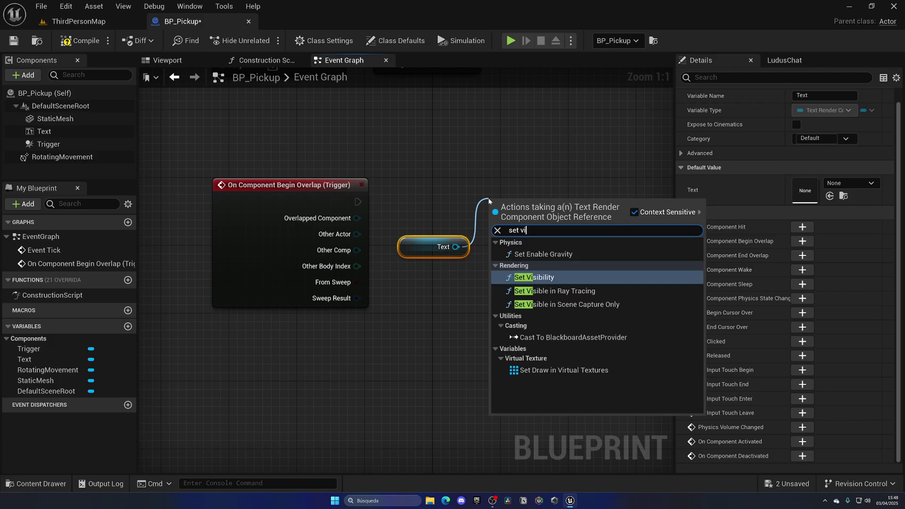
text(s)
key(Return)
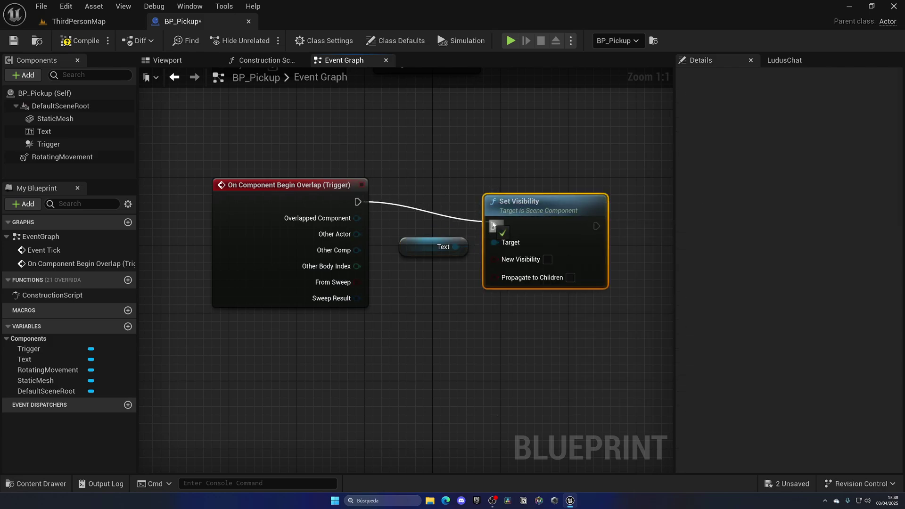
drag(493, 225, 493, 225)
drag(510, 214, 527, 189)
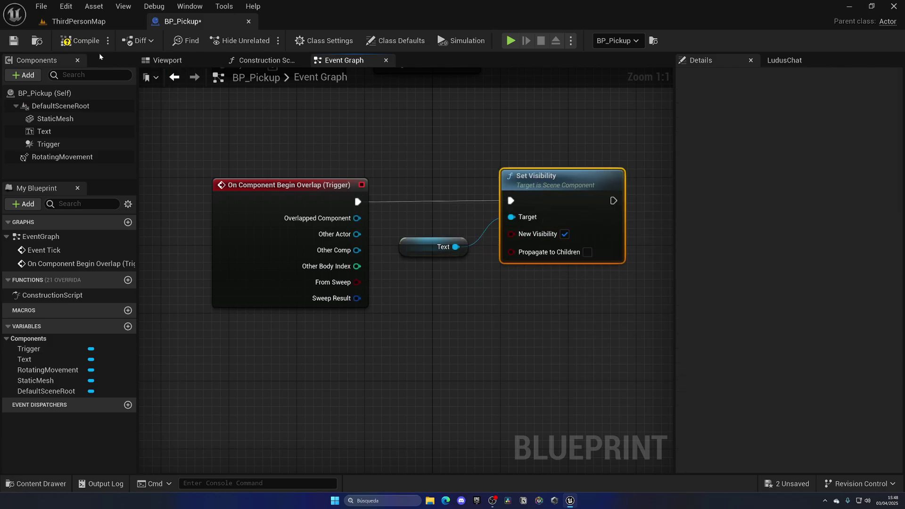
- Play-test ThirdPersonMap by running to the pickup to check its label on approach, and stop the session
click(102, 25)
click(261, 40)
key(w)
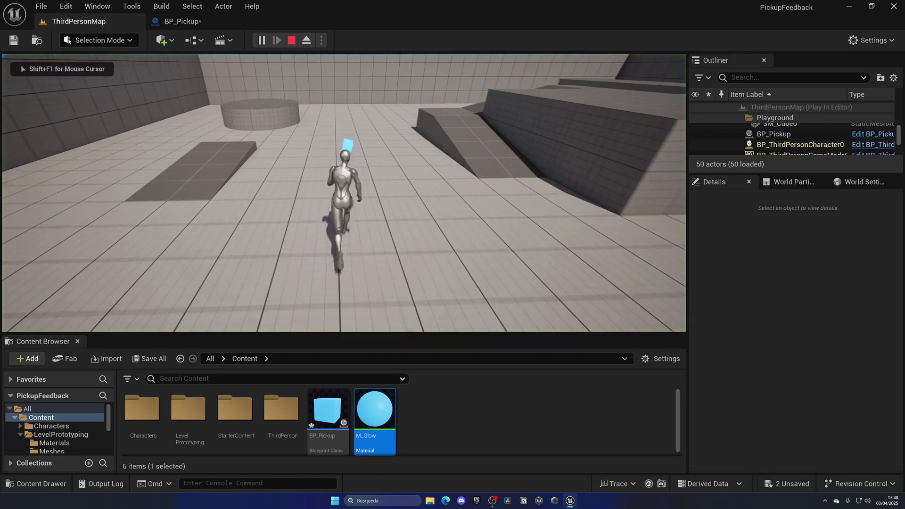
key(Escape)
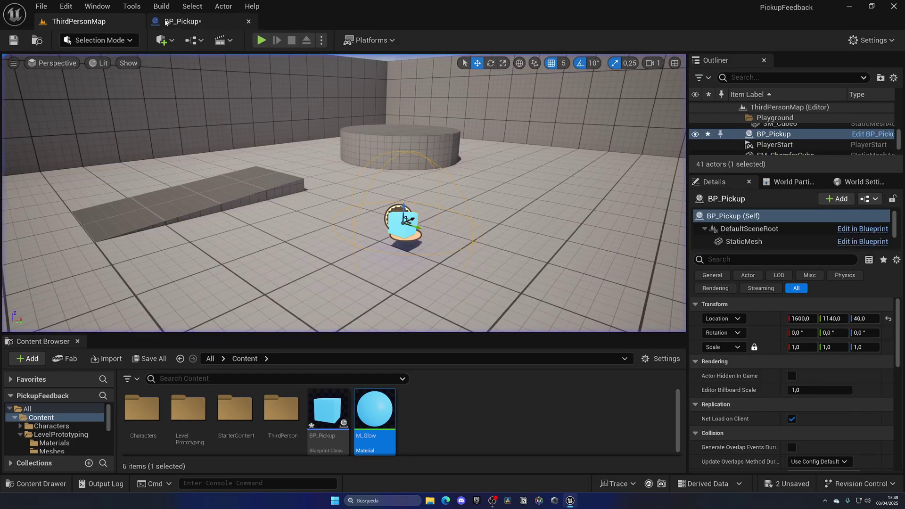
- Add an On Component End Overlap event for BP_Pickup's Trigger component
click(182, 21)
click(47, 144)
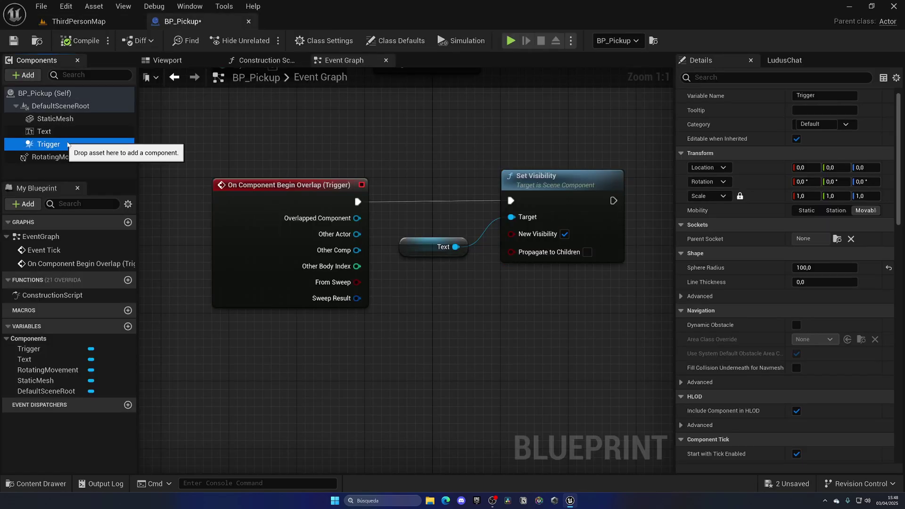
scroll(758, 307, down, 10)
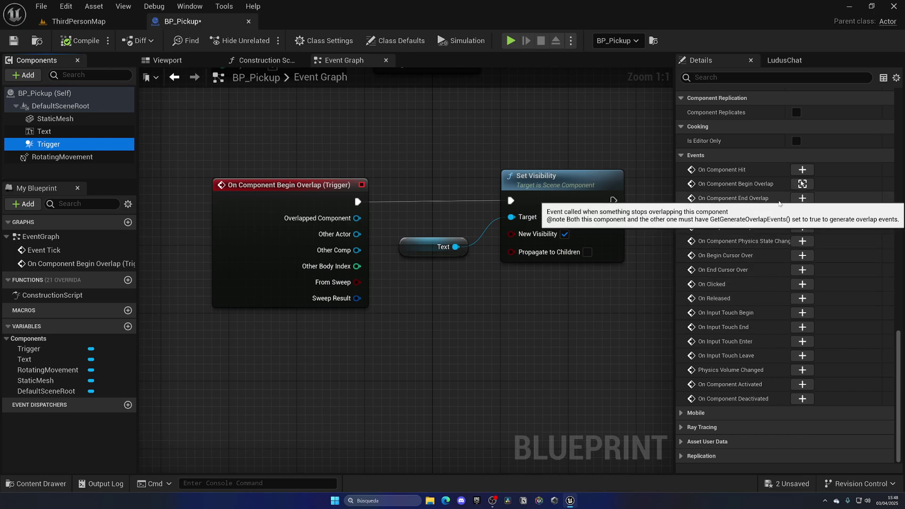
click(803, 198)
- Duplicate the Text and Set Visibility nodes, connect the copy to On Component End Overlap, and disable its New Visibility
drag(371, 131, 481, 259)
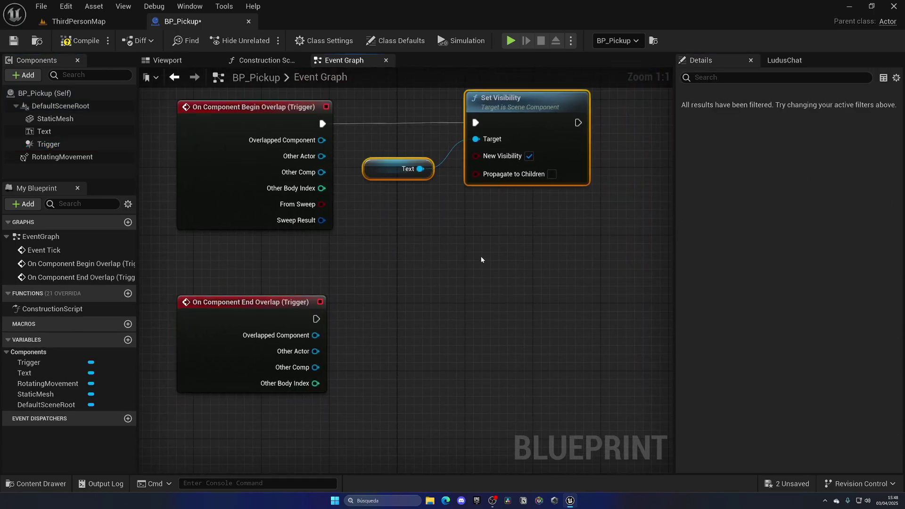
key(ctrl+c)
key(ctrl+v)
drag(317, 320, 506, 317)
click(529, 351)
click(473, 281)
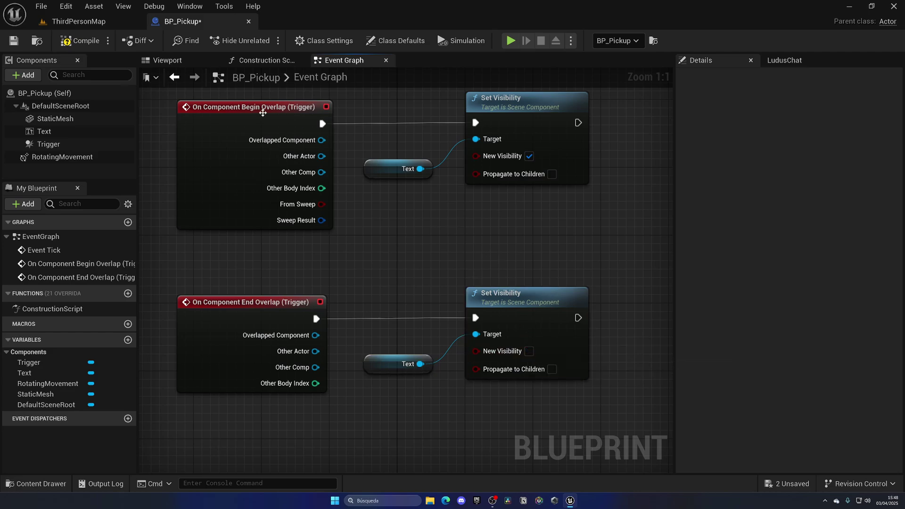
- Play-test the level by moving into and out of the pickup's trigger to check the label's visibility, and stop the session
click(79, 21)
click(242, 41)
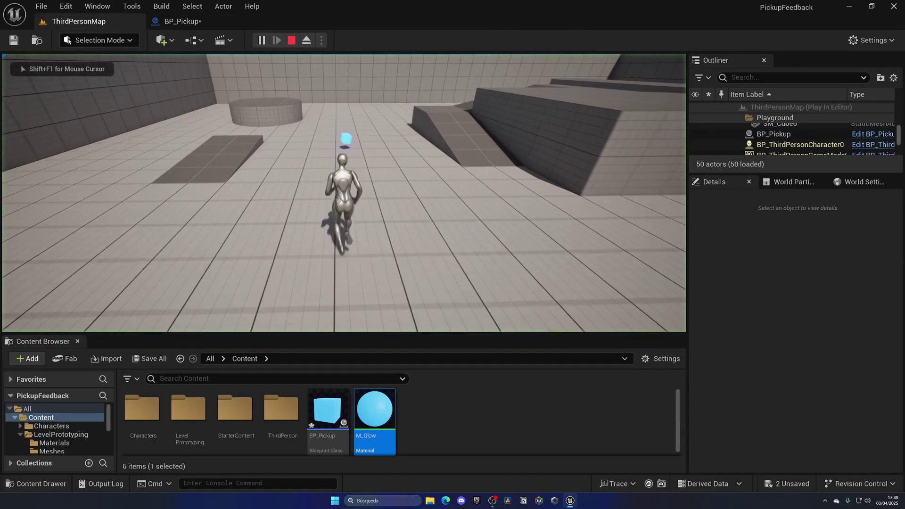
key(w)
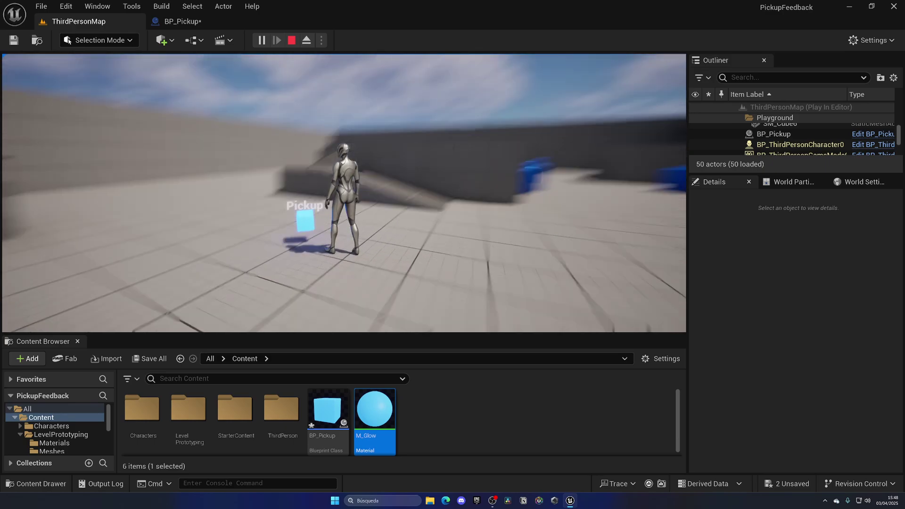
key(d)
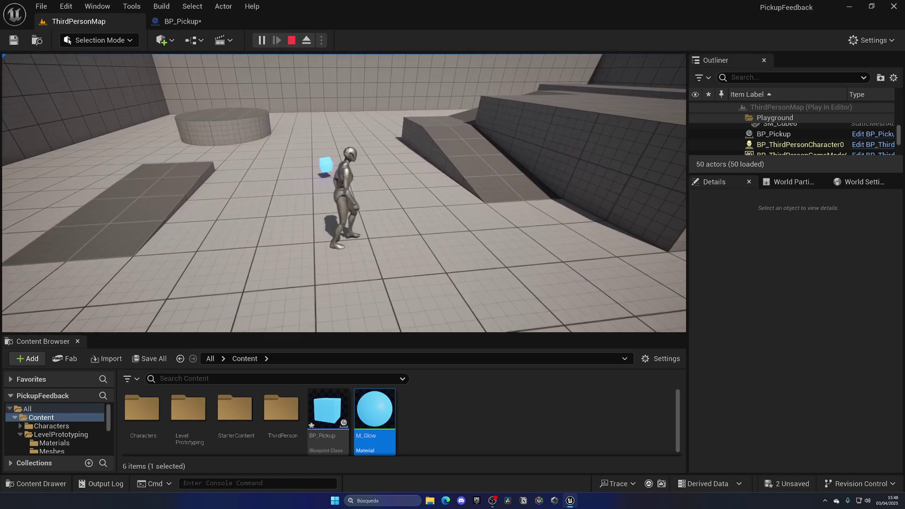
key(Escape)
- Raise BP_Pickup's Text component to Z 20, compile the blueprint, and save everything
click(183, 22)
click(187, 64)
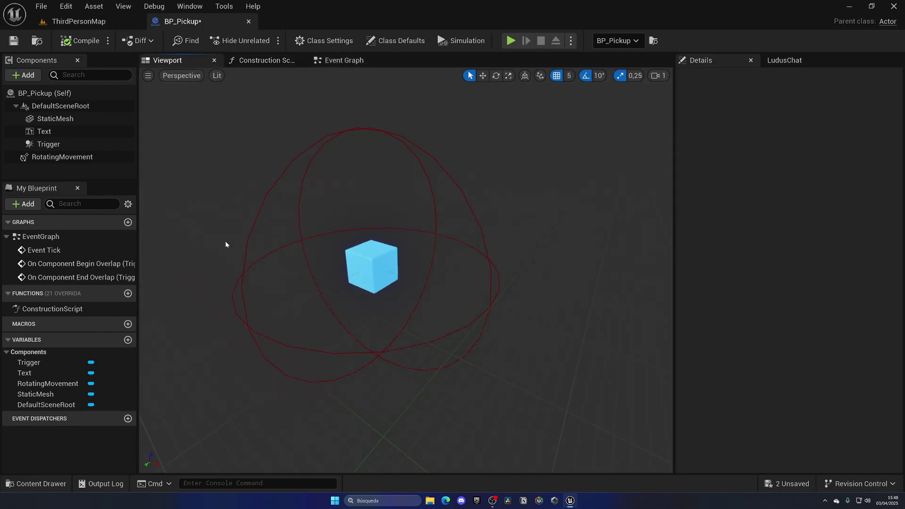
click(44, 131)
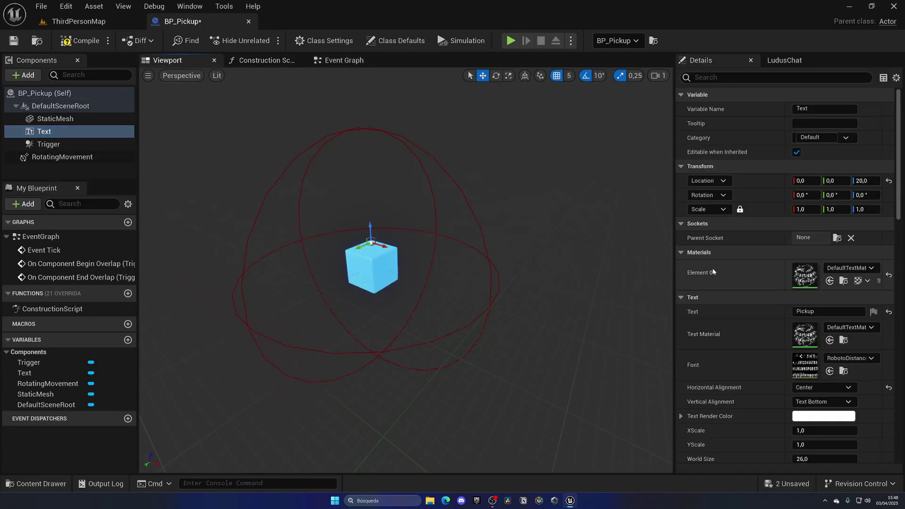
scroll(722, 281, down, 8)
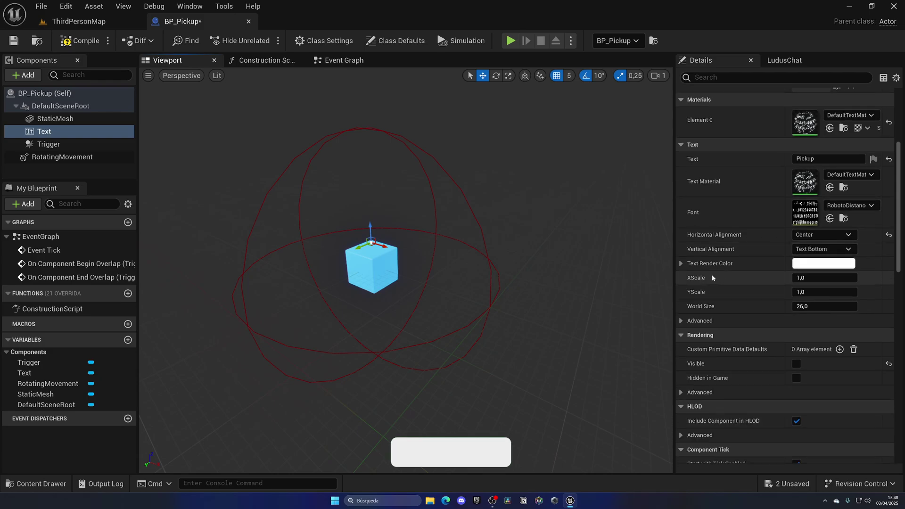
scroll(748, 297, down, 5)
scroll(699, 269, up, 13)
click(75, 42)
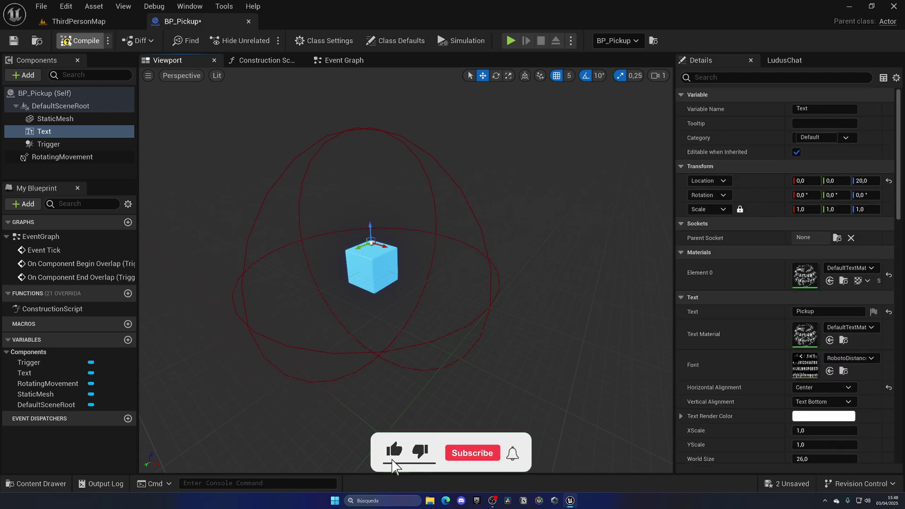
click(118, 167)
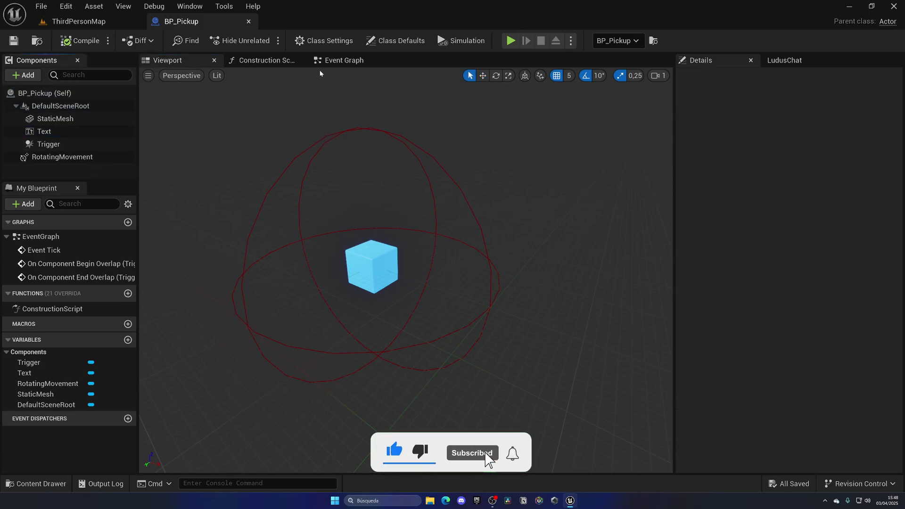
click(345, 60)
drag(317, 109, 409, 160)
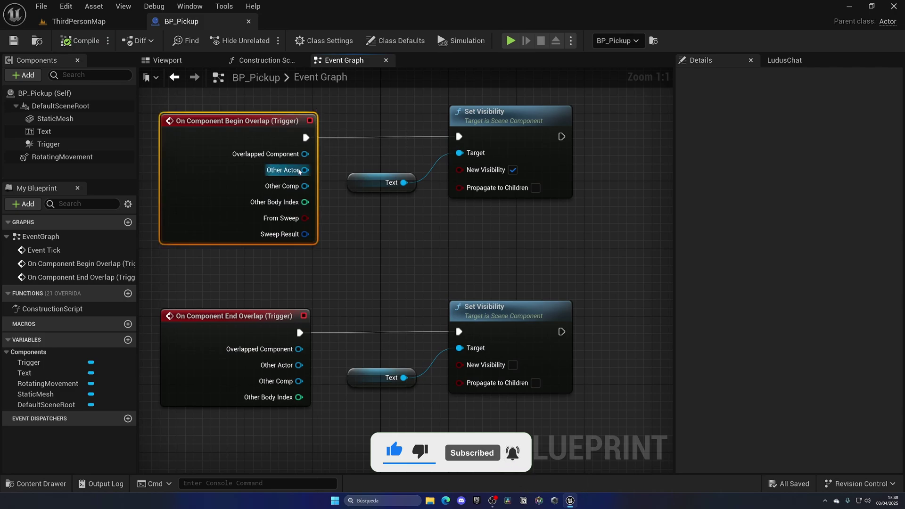
drag(299, 171, 396, 158)
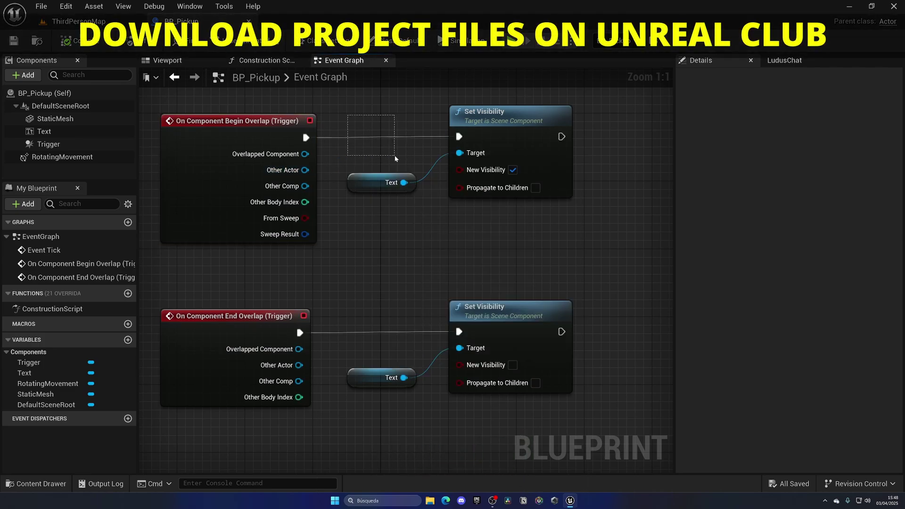
drag(305, 170, 376, 142)
click(350, 129)
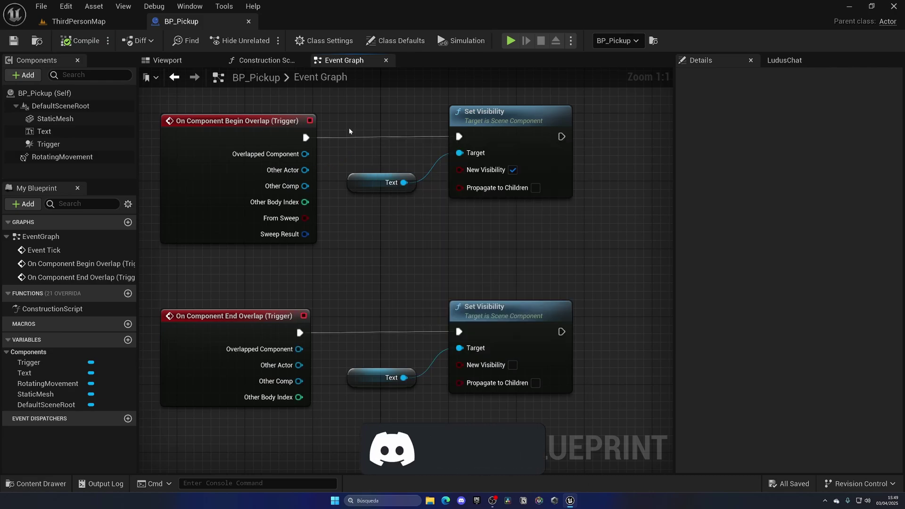
- Close the BP_Pickup blueprint, browse the particle effects in StarterContent's Particles folder, and return to the Content folder
middle_click(205, 28)
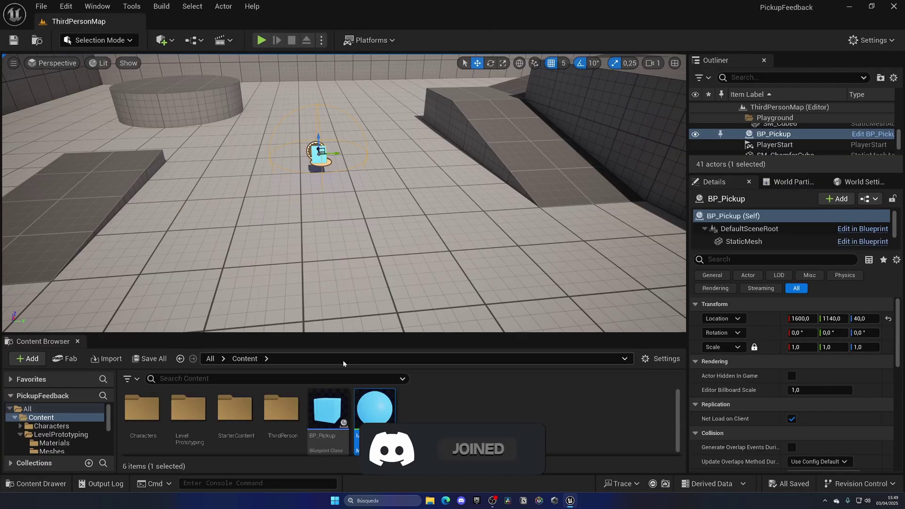
drag(370, 333, 370, 314)
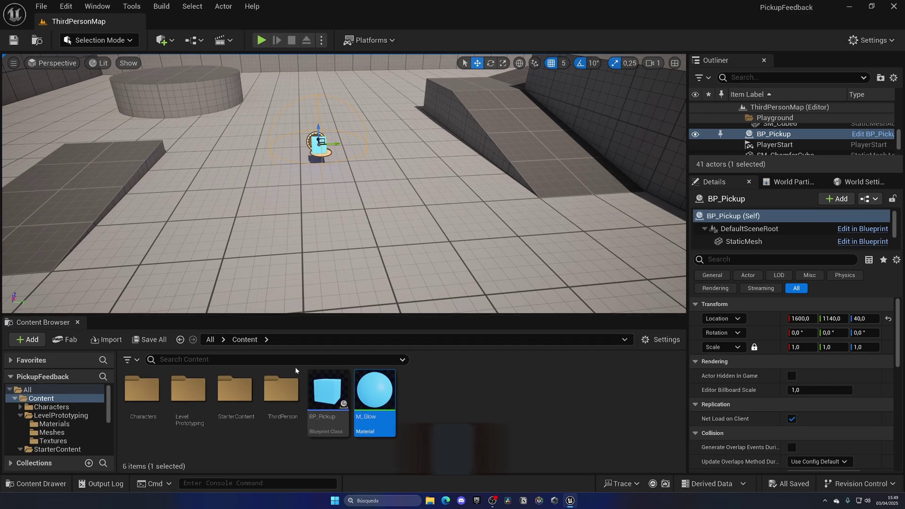
double_click(234, 390)
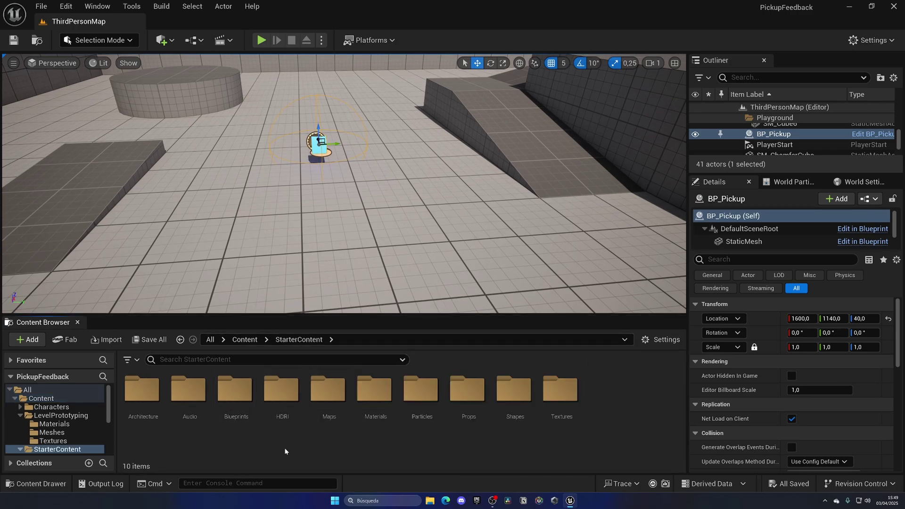
double_click(421, 394)
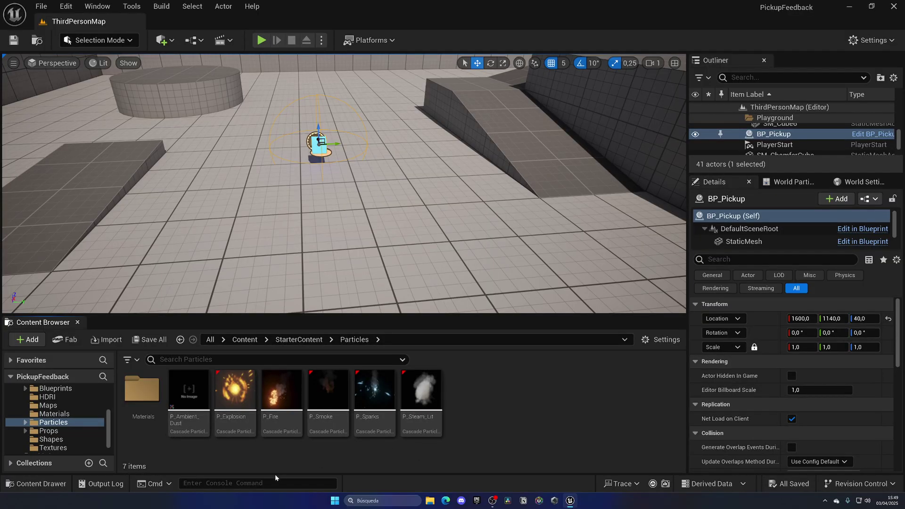
click(245, 339)
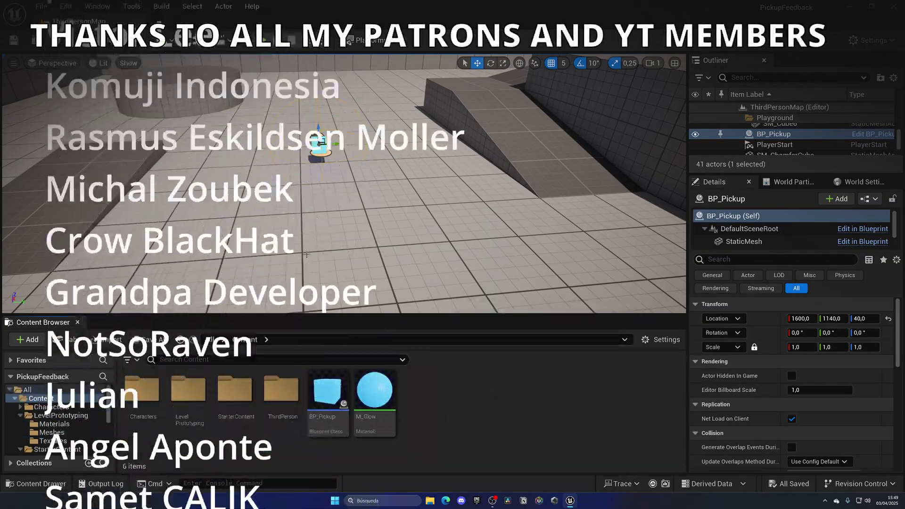
- Play-test the level by running the character to the pickup, away from it, and back to check the label's display
key(Escape)
click(265, 41)
key(w)
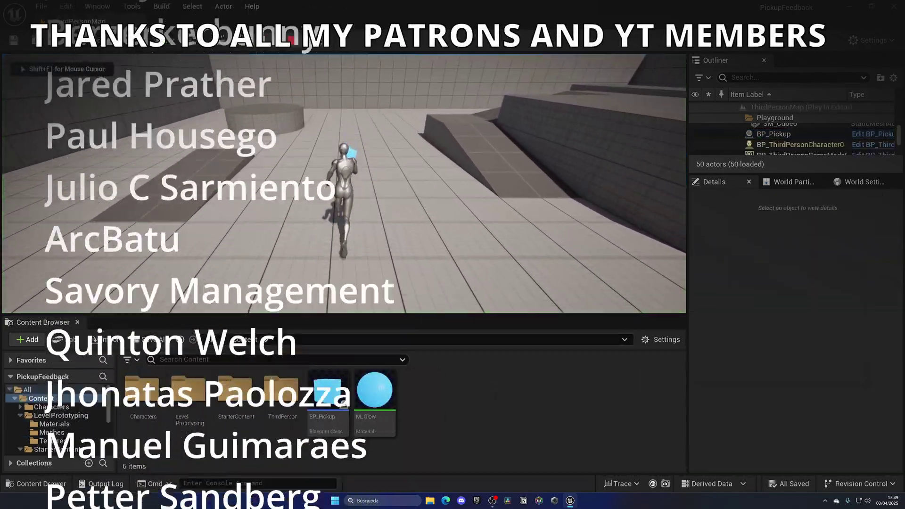
key(w)
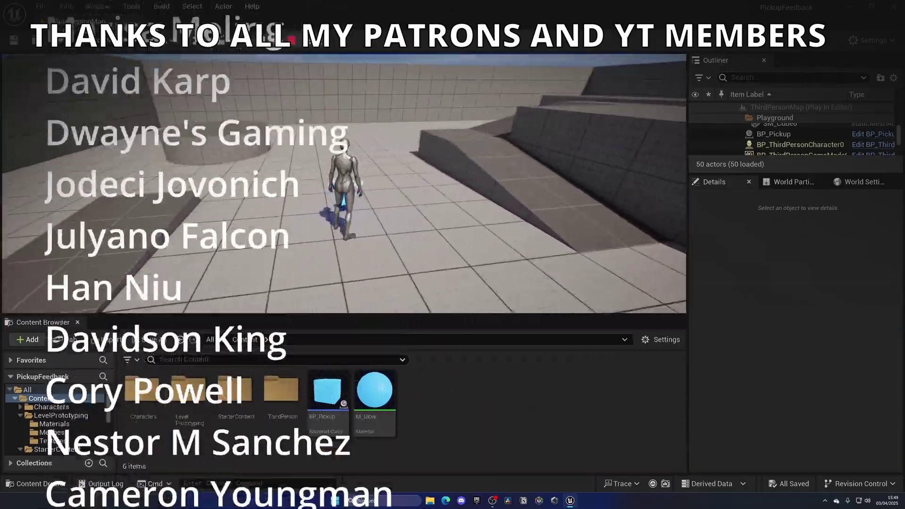
key(w)
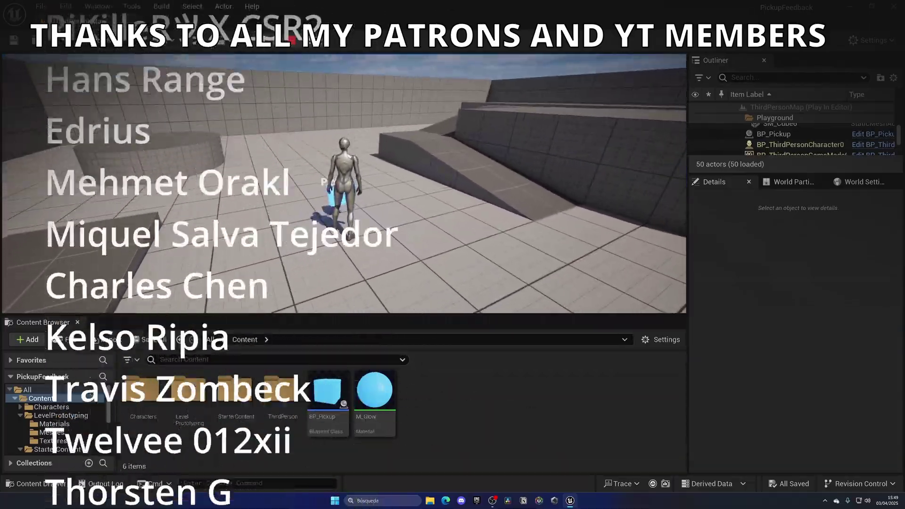
key(s)
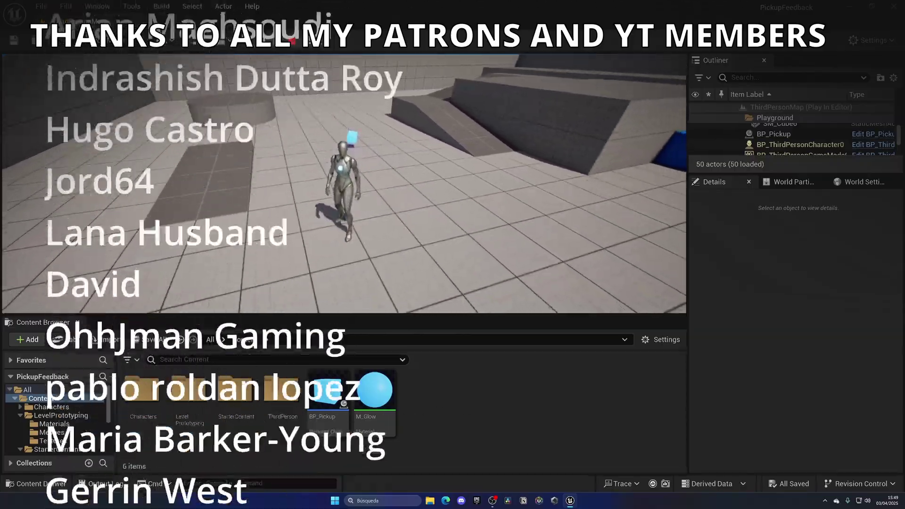
key(w)
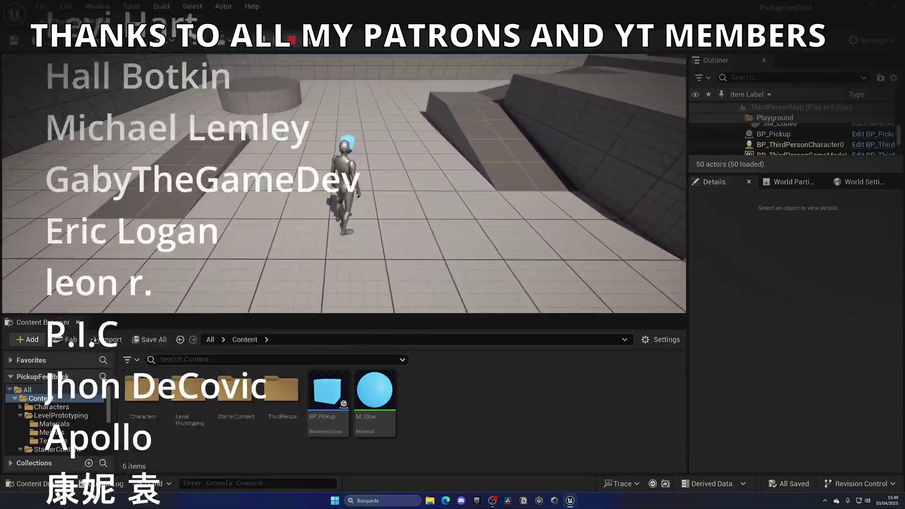